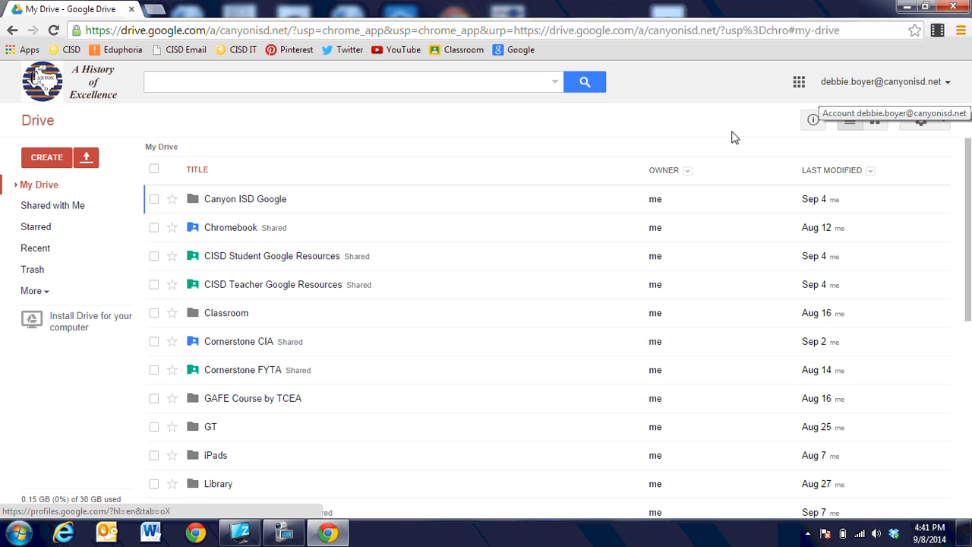
Create a new Google Form titled 'Synonyms' and confirm its title and theme
{"action": "left_click", "coordinate": [53, 160]}
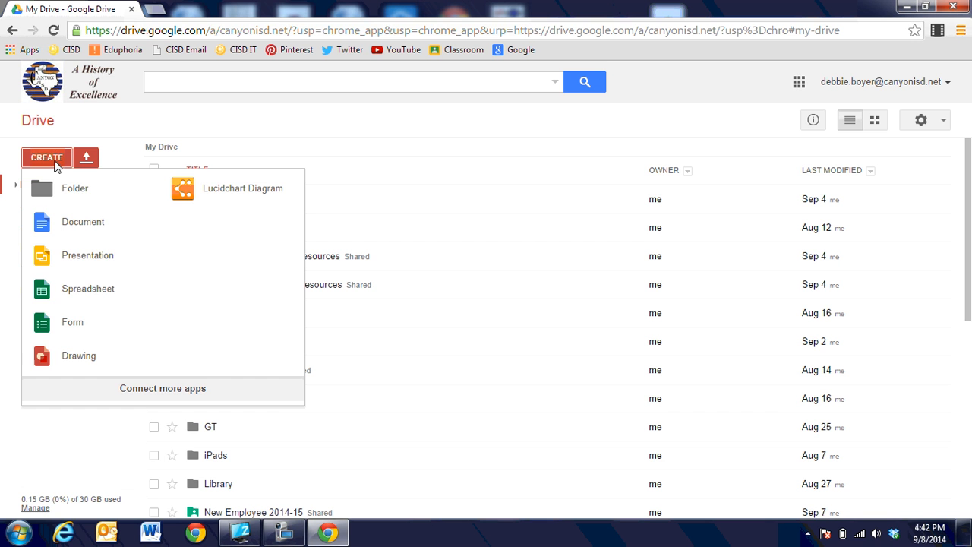
{"action": "left_click", "coordinate": [79, 328]}
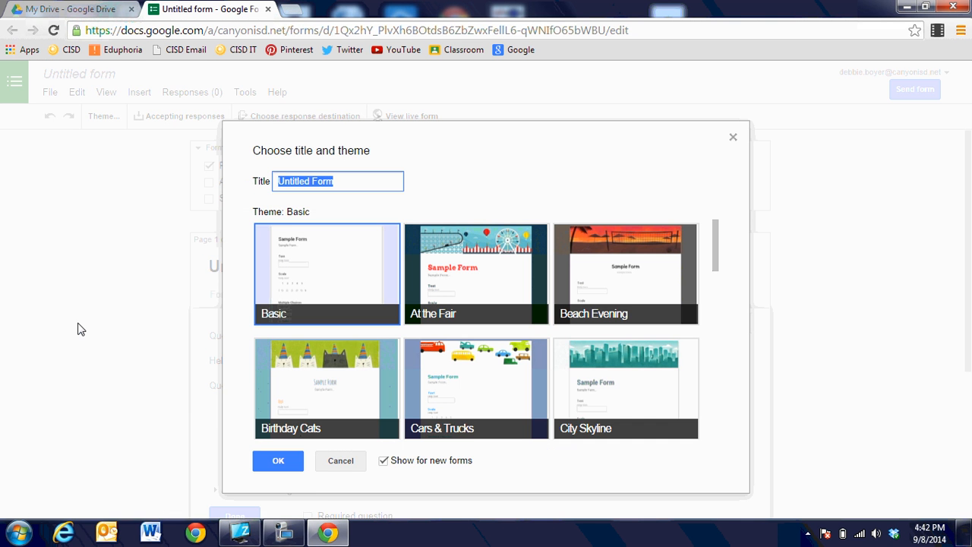
{"action": "type", "text": "Sy"}
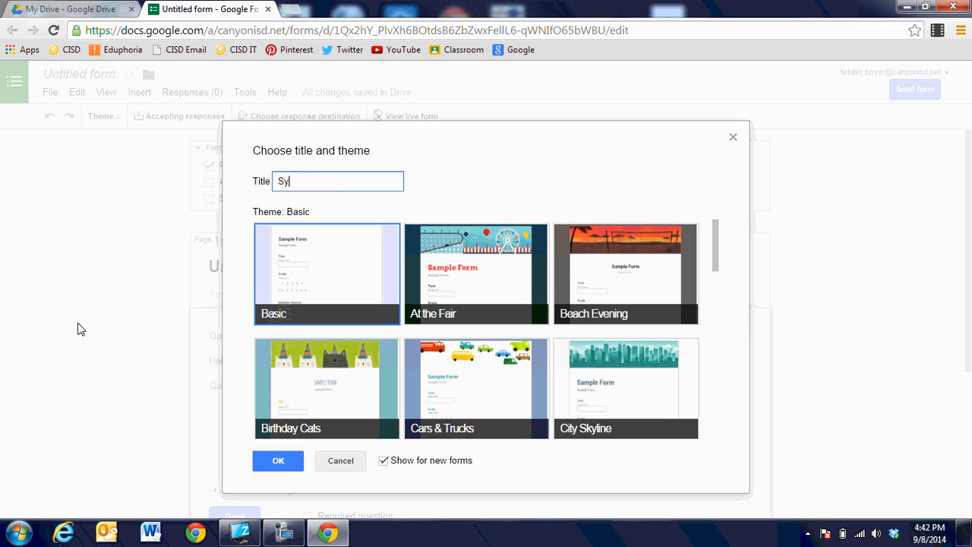
{"action": "type", "text": "nonyms"}
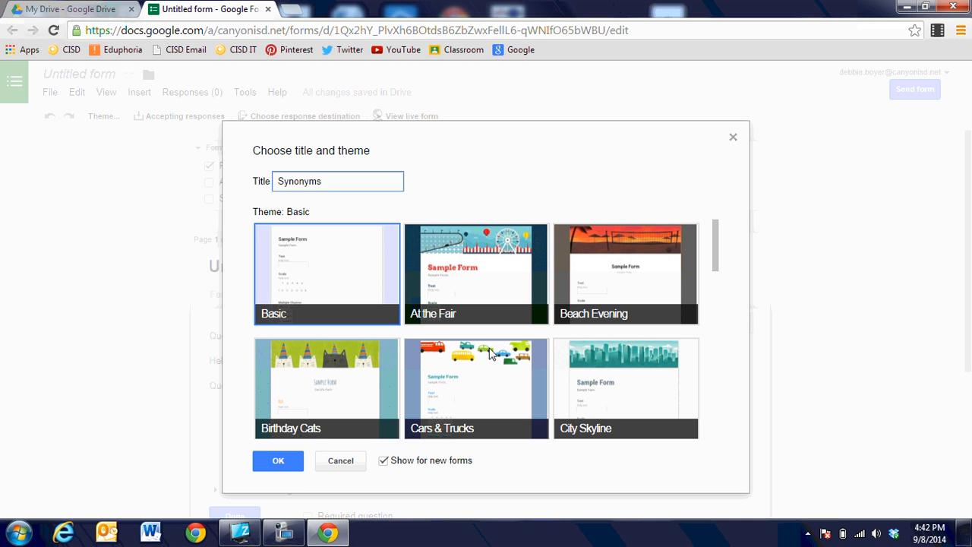
{"action": "scroll", "coordinate": [490, 355], "scroll_direction": "down", "scroll_amount": 3}
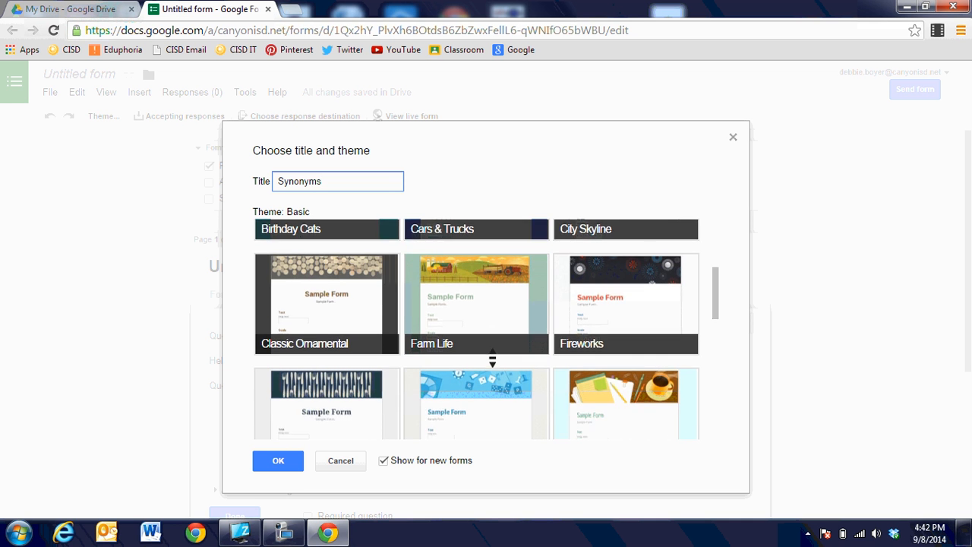
{"action": "scroll", "coordinate": [492, 355], "scroll_direction": "down", "scroll_amount": 1}
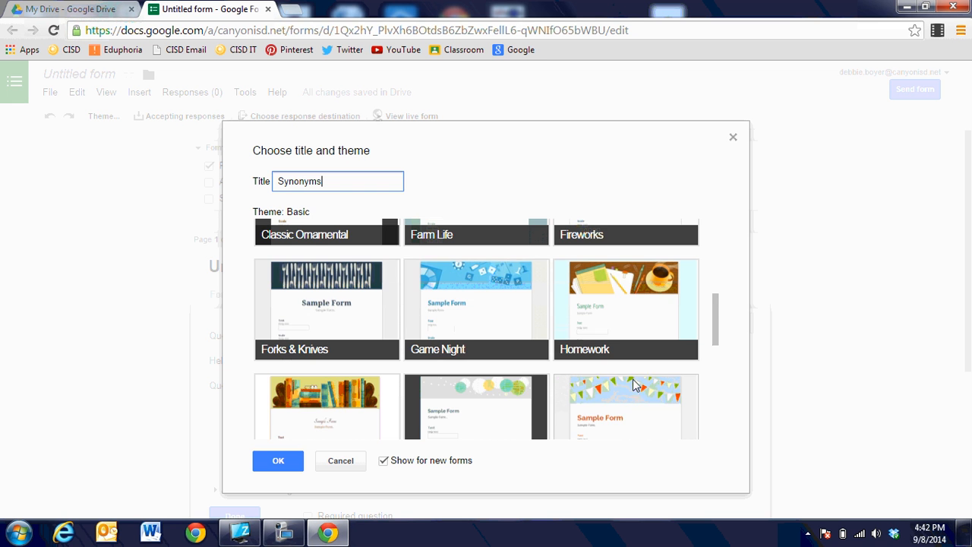
{"action": "scroll", "coordinate": [628, 394], "scroll_direction": "down", "scroll_amount": 1}
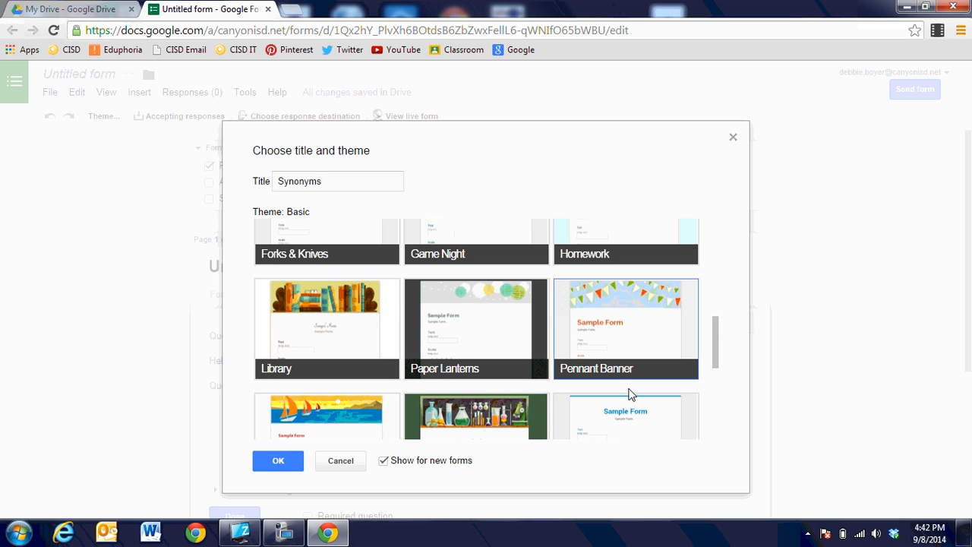
{"action": "left_click", "coordinate": [278, 461]}
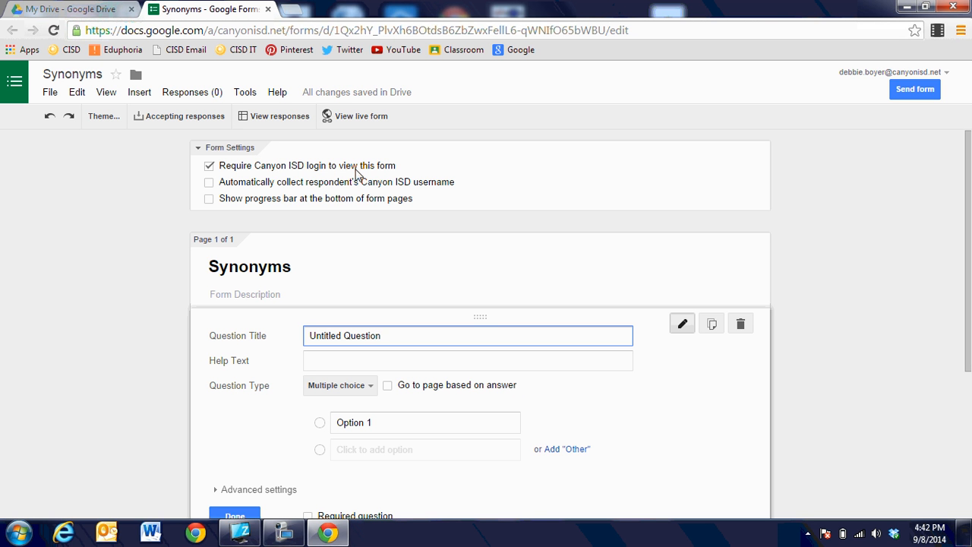
Turn on automatic collection of respondents' Canyon ISD usernames and a bottom-of-page progress bar
{"action": "left_click", "coordinate": [209, 183]}
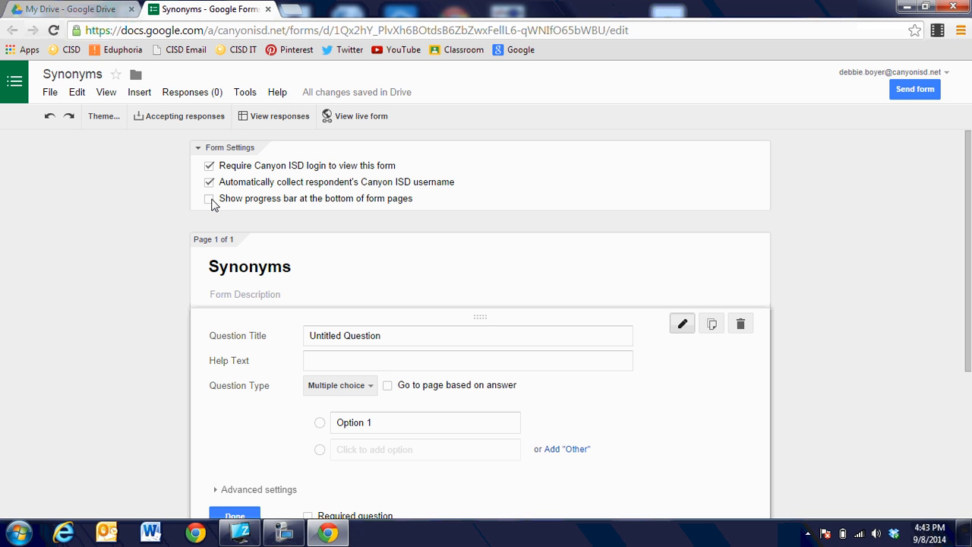
{"action": "left_click", "coordinate": [210, 199]}
{"action": "scroll", "coordinate": [829, 267], "scroll_direction": "down", "scroll_amount": 3}
{"action": "scroll", "coordinate": [829, 268], "scroll_direction": "up", "scroll_amount": 2}
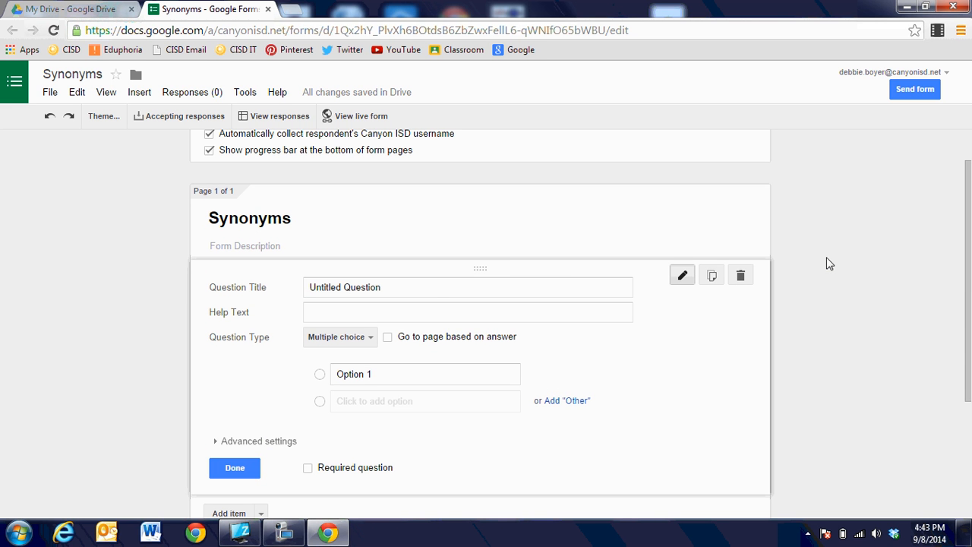
{"action": "left_click", "coordinate": [428, 286]}
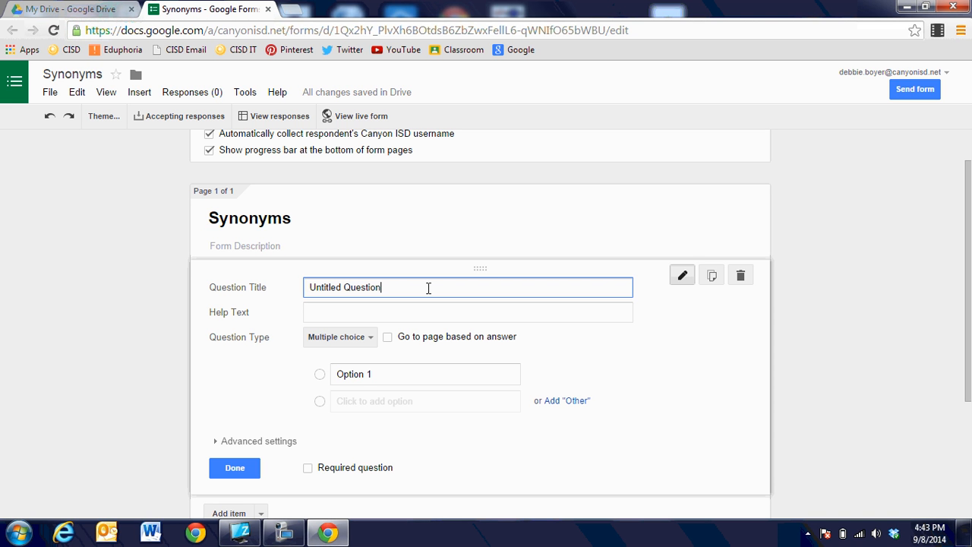
Retitle the first question 'Please type in your LAST name.' as a required Text question
{"action": "key", "text": "BackSpace"}
{"action": "key", "text": "BackSpace"}
{"action": "key", "text": "BackSpace"}
{"action": "key", "text": "BackSpace"}
{"action": "key", "text": "BackSpace"}
{"action": "key", "text": "BackSpace"}
{"action": "key", "text": "BackSpace"}
{"action": "key", "text": "BackSpace"}
{"action": "key", "text": "BackSpace"}
{"action": "key", "text": "BackSpace"}
{"action": "key", "text": "BackSpace"}
{"action": "key", "text": "BackSpace"}
{"action": "key", "text": "BackSpace"}
{"action": "key", "text": "BackSpace"}
{"action": "key", "text": "BackSpace"}
{"action": "key", "text": "BackSpace"}
{"action": "key", "text": "BackSpace"}
{"action": "type", "text": "Please type in your "}
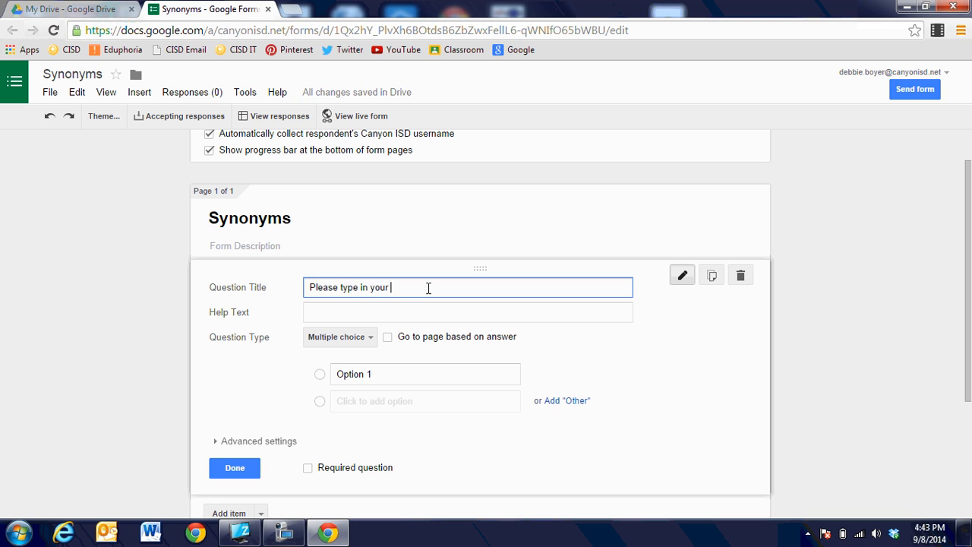
{"action": "type", "text": "LAST name."}
{"action": "left_click", "coordinate": [361, 343]}
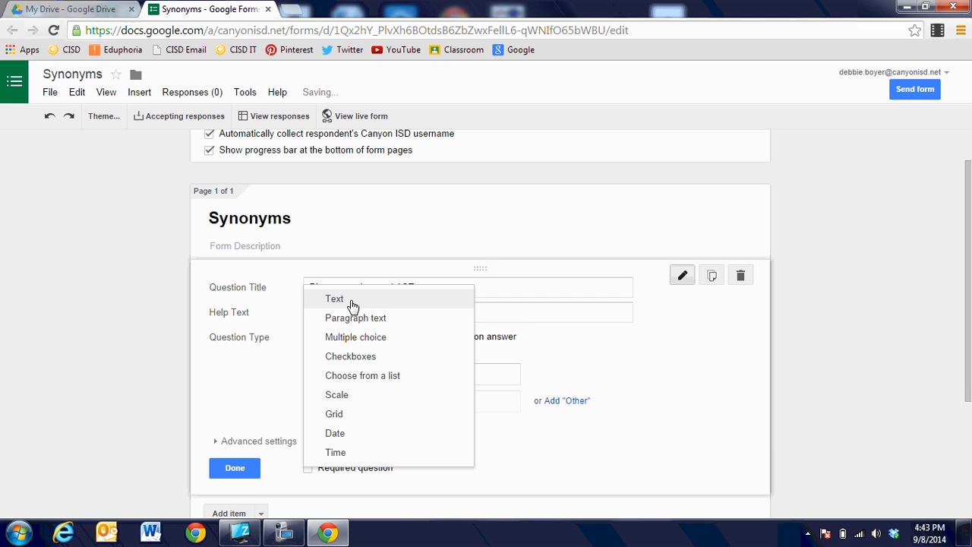
{"action": "left_click", "coordinate": [353, 301]}
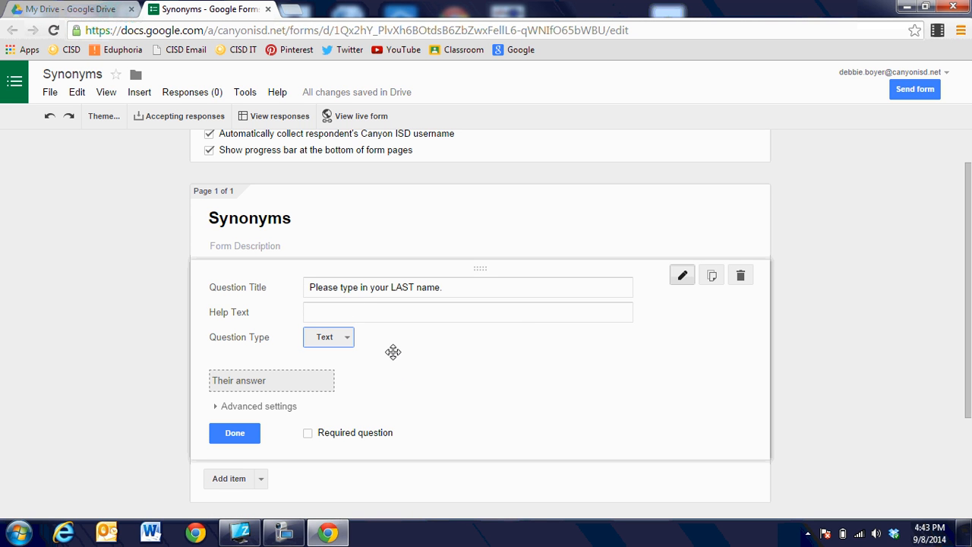
{"action": "left_click", "coordinate": [309, 434]}
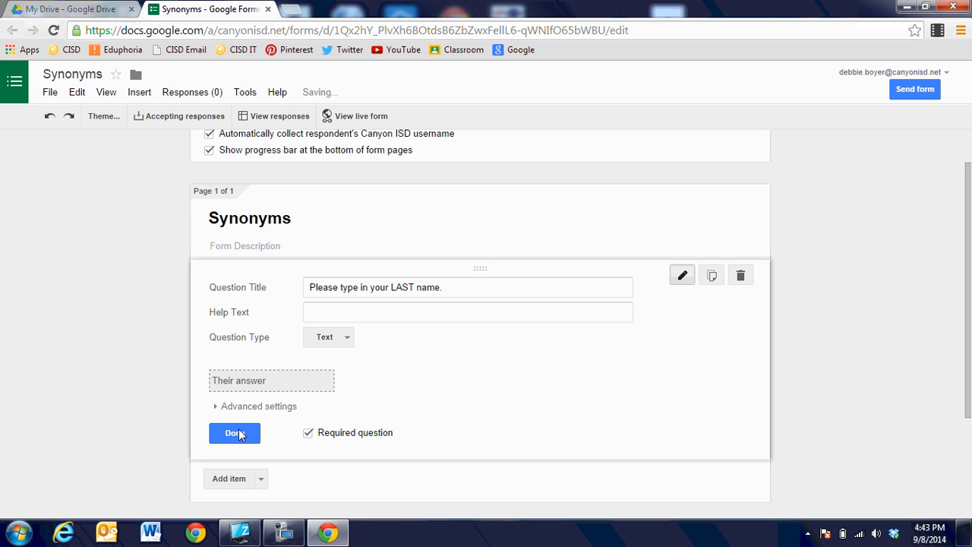
{"action": "left_click", "coordinate": [234, 433]}
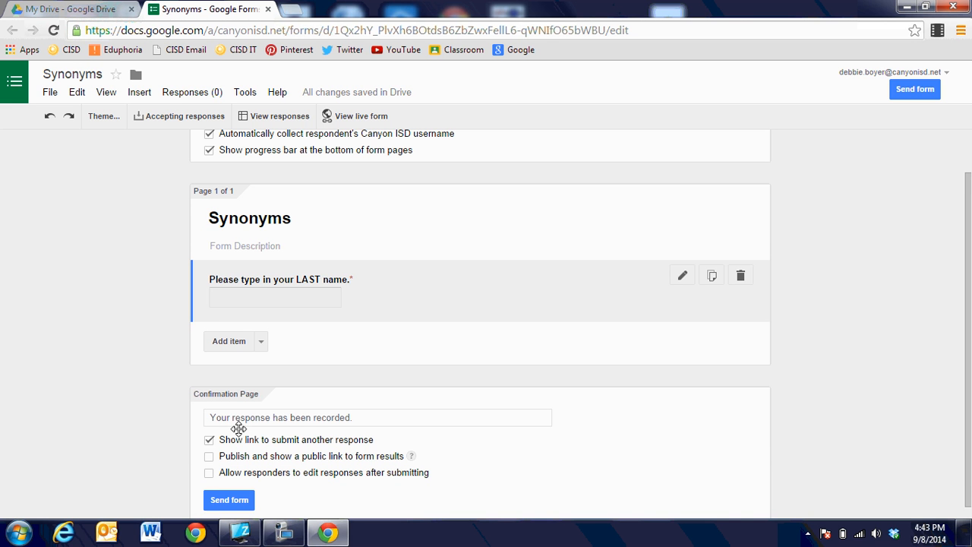
Add a required Text question 'Please type in your FIRST name.' and start a third question
{"action": "left_click", "coordinate": [244, 343]}
{"action": "type", "text": "P"}
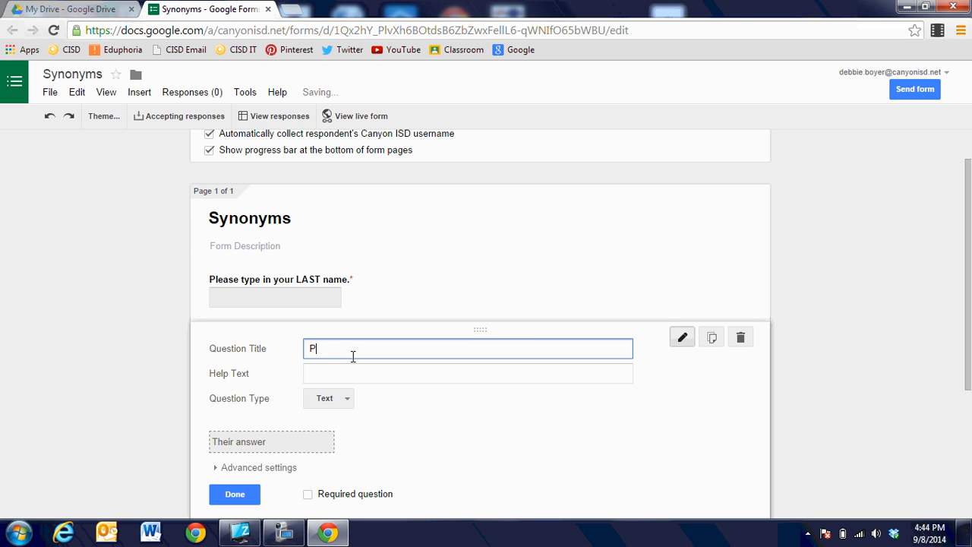
{"action": "type", "text": "lease type "}
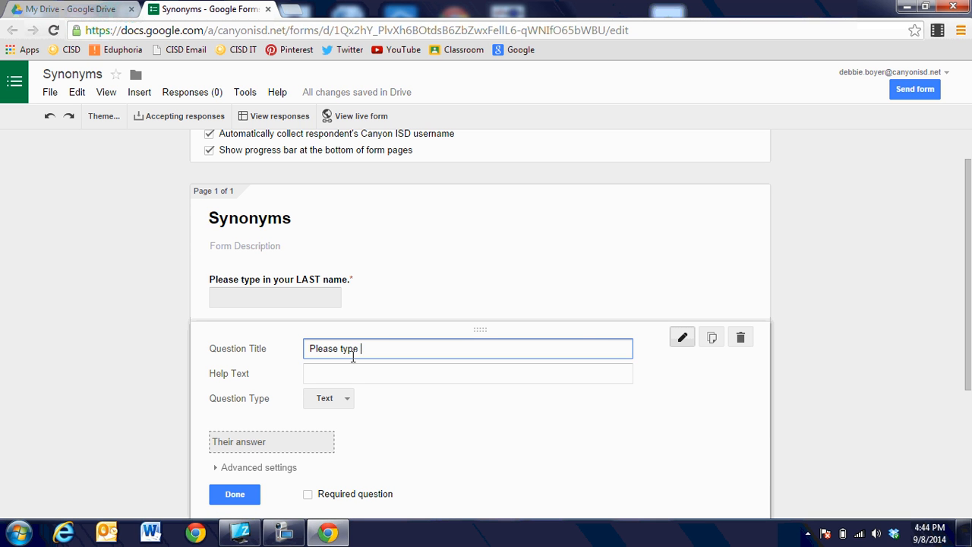
{"action": "type", "text": "in your FIRST name."}
{"action": "left_click", "coordinate": [308, 495]}
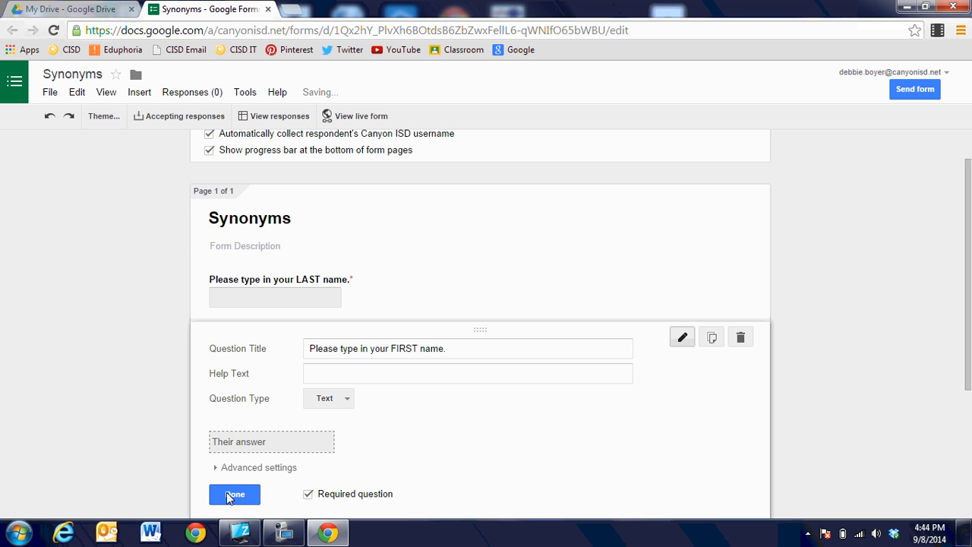
{"action": "left_click", "coordinate": [226, 495]}
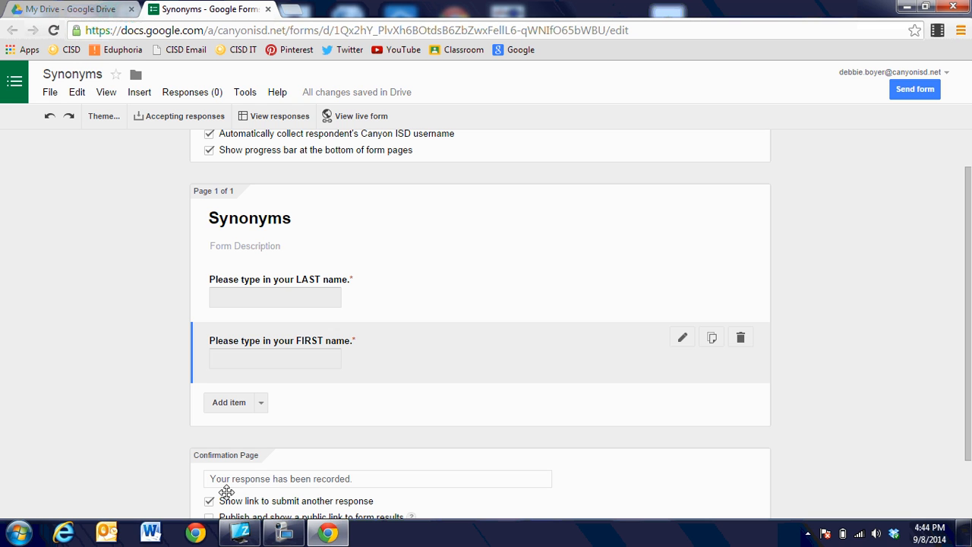
{"action": "left_click", "coordinate": [230, 403]}
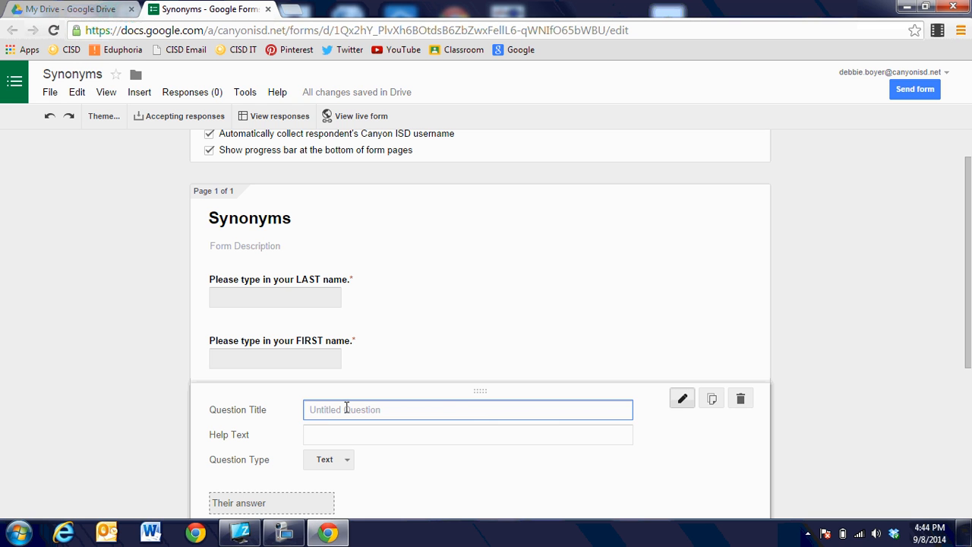
Title the third question 'What is a synonym for pretty?' and make it Multiple choice
{"action": "type", "text": "Wa"}
{"action": "key", "text": "BackSpace"}
{"action": "type", "text": "hay"}
{"action": "key", "text": "BackSpace"}
{"action": "key", "text": "BackSpace"}
{"action": "type", "text": "t is a synonym for pretty"}
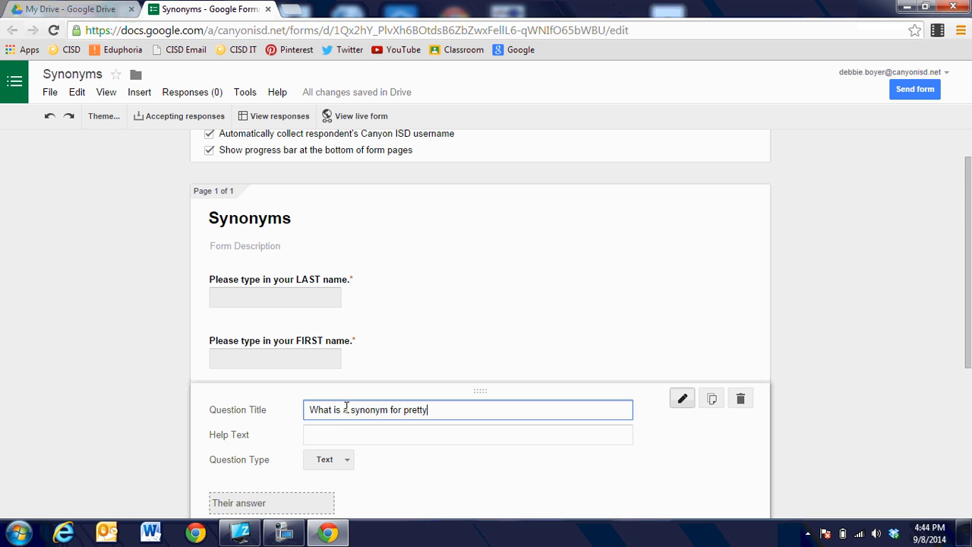
{"action": "type", "text": "?"}
{"action": "scroll", "coordinate": [395, 470], "scroll_direction": "down", "scroll_amount": 2}
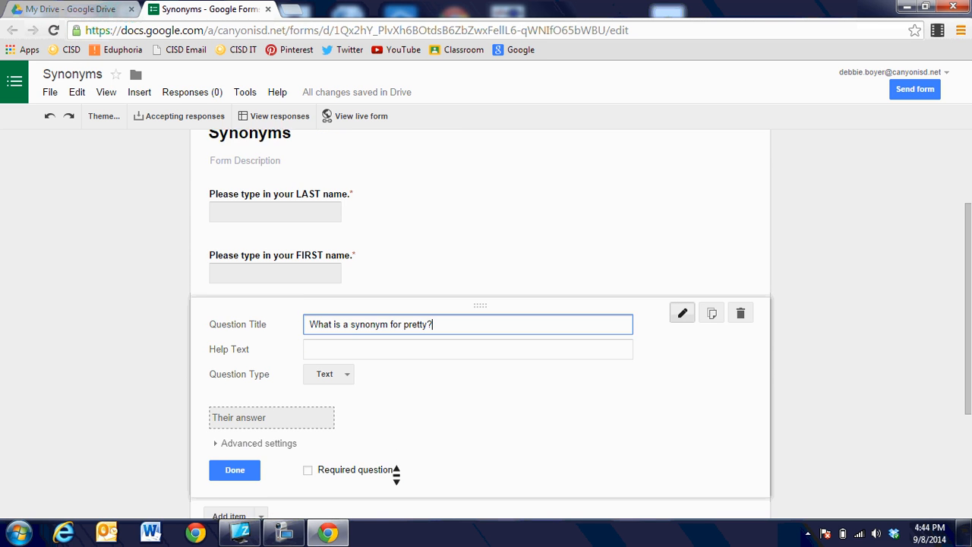
{"action": "left_click", "coordinate": [343, 366]}
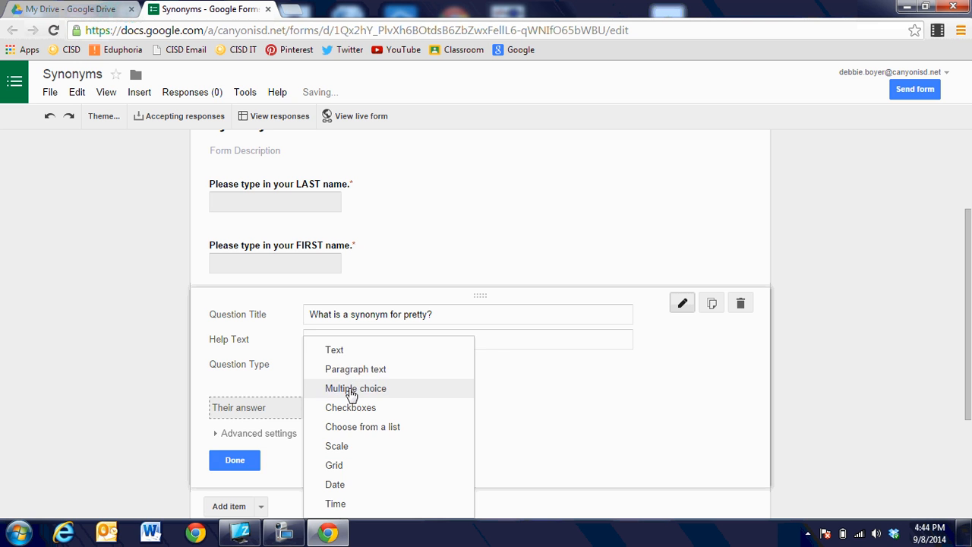
{"action": "left_click", "coordinate": [351, 390]}
Enter the answer choices beautiful, sad and nice
{"action": "left_click", "coordinate": [383, 404]}
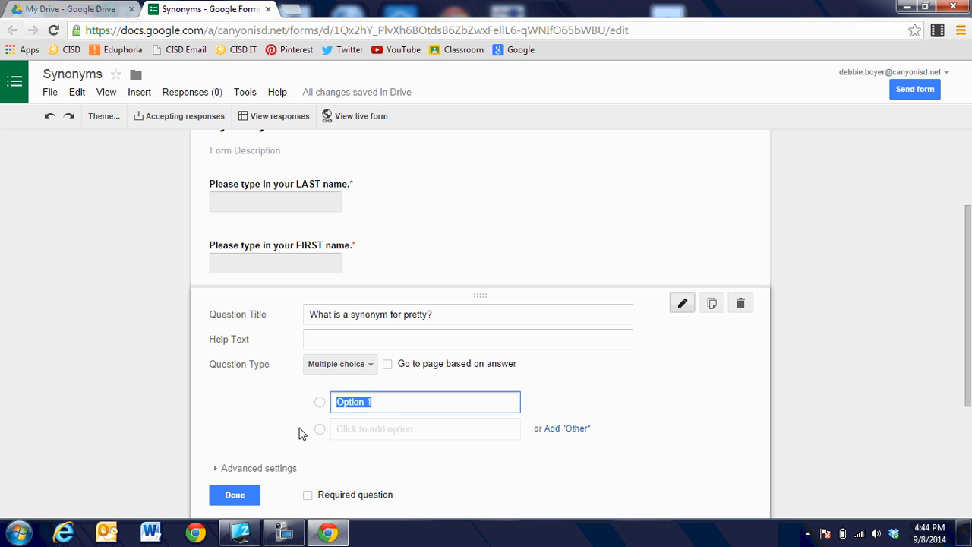
{"action": "type", "text": "beautiful"}
{"action": "left_click", "coordinate": [340, 427]}
{"action": "type", "text": "sad"}
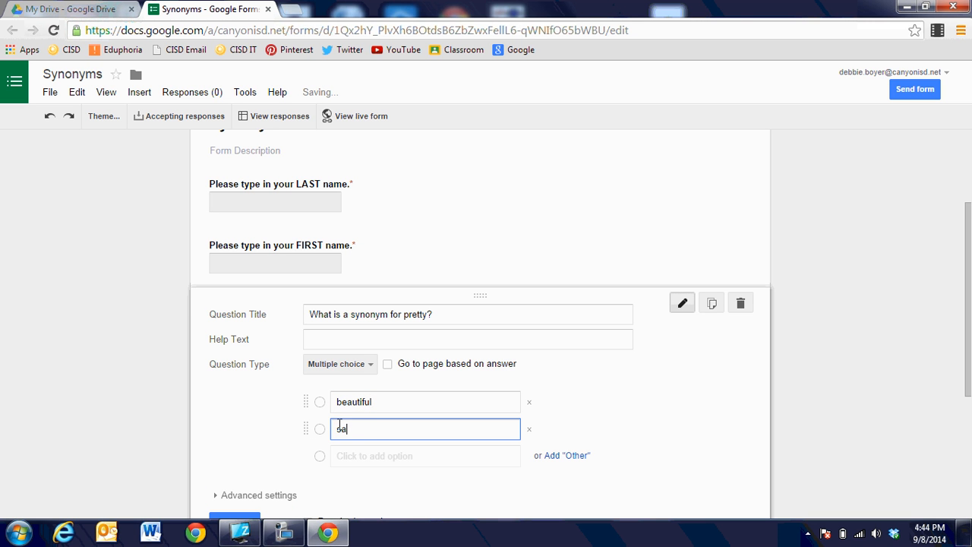
{"action": "left_click", "coordinate": [350, 456]}
{"action": "type", "text": "nice"}
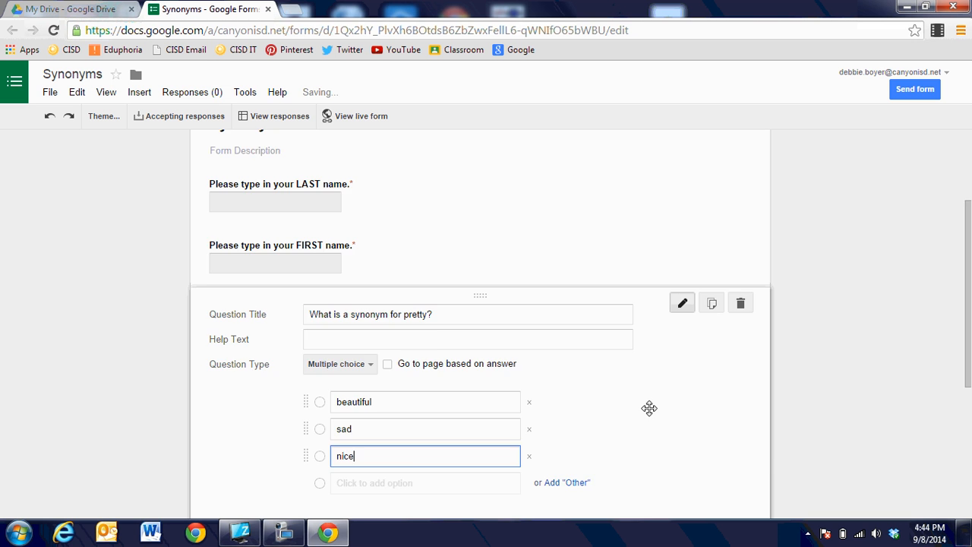
Leave out the Other option, shuffle the choice order and make the question required
{"action": "scroll", "coordinate": [649, 408], "scroll_direction": "down", "scroll_amount": 2}
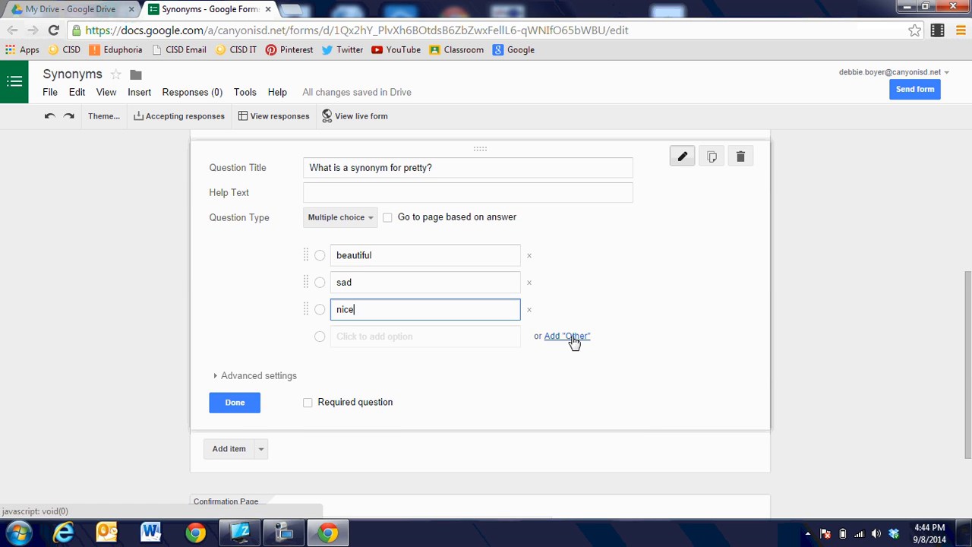
{"action": "left_click", "coordinate": [570, 336]}
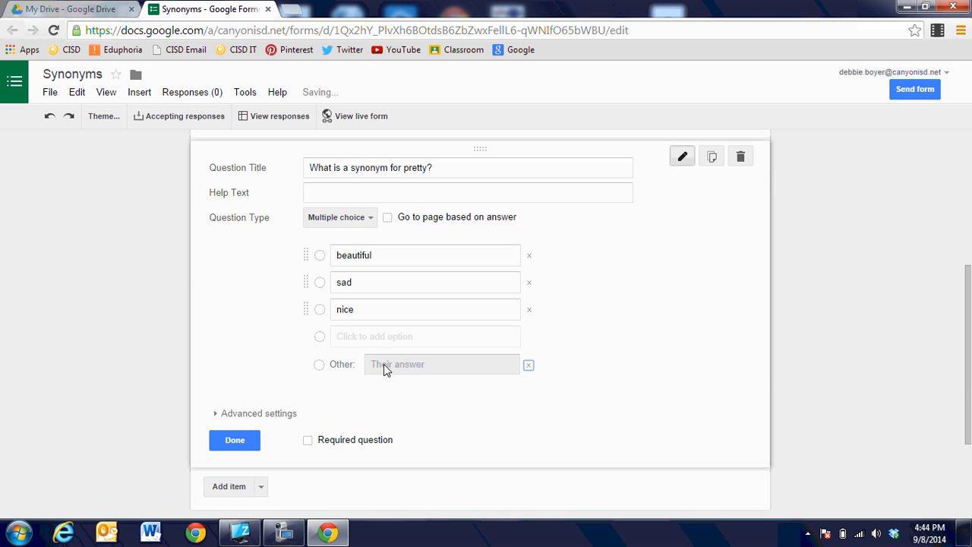
{"action": "left_click", "coordinate": [529, 367]}
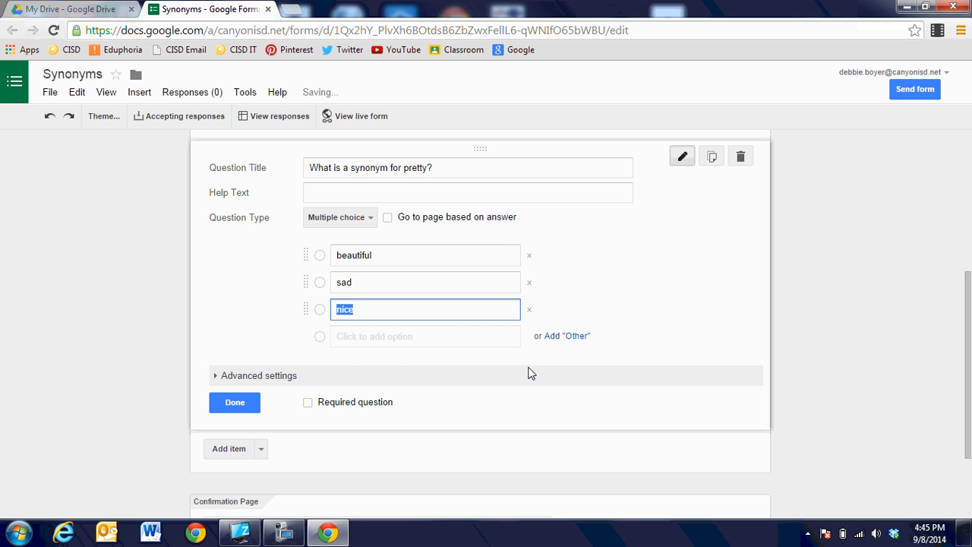
{"action": "left_click", "coordinate": [271, 375]}
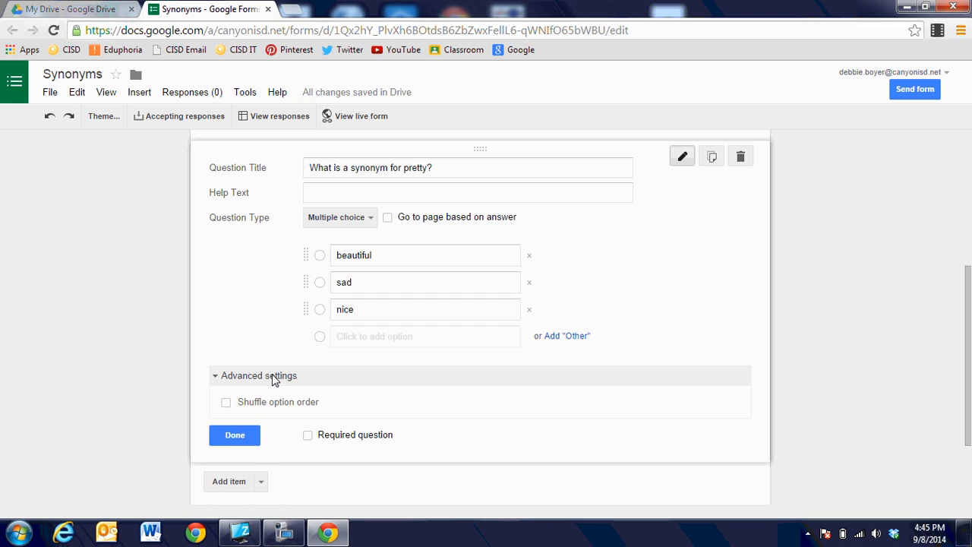
{"action": "left_click", "coordinate": [227, 404]}
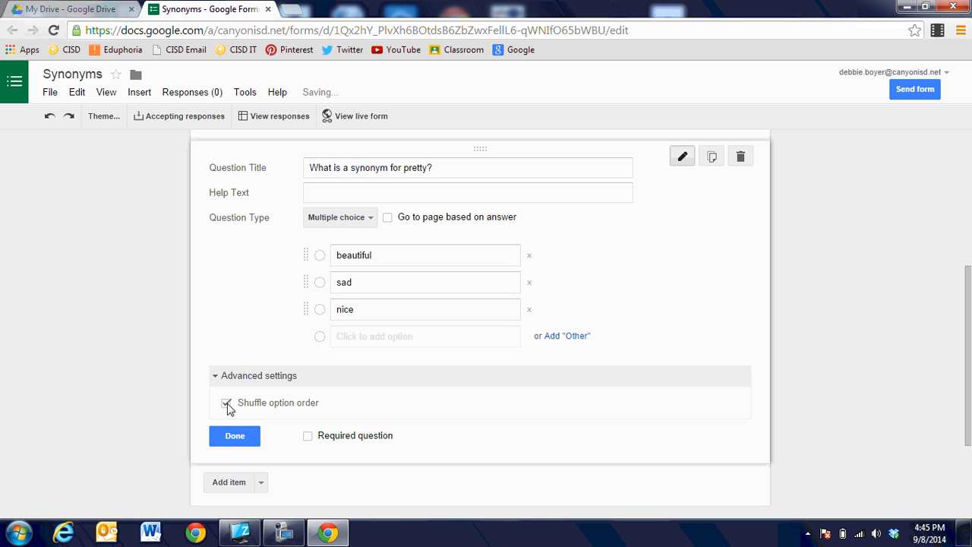
{"action": "left_click", "coordinate": [308, 441]}
{"action": "left_click", "coordinate": [245, 439]}
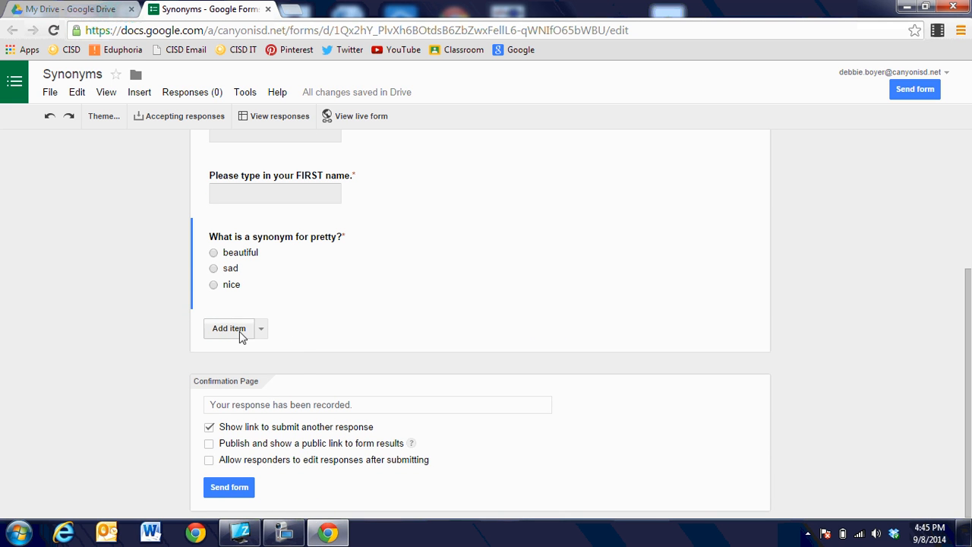
Add a Choose from a list question titled 'What is a synonym for pretty?'
{"action": "left_click", "coordinate": [240, 334]}
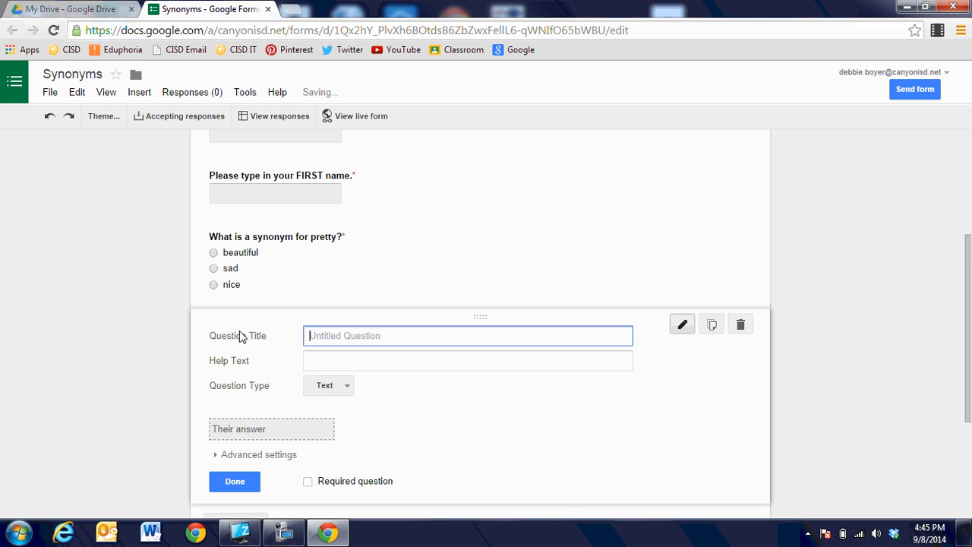
{"action": "left_click", "coordinate": [328, 391]}
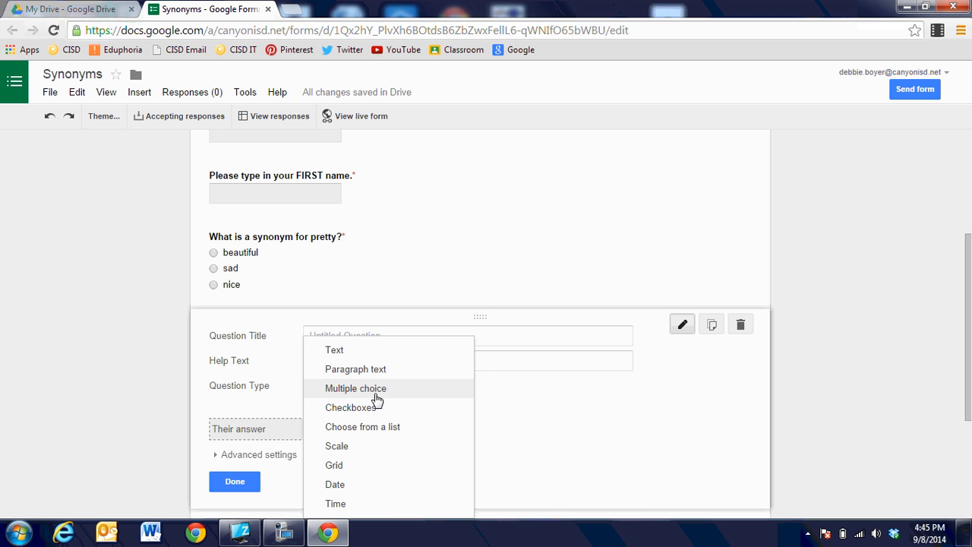
{"action": "left_click", "coordinate": [368, 431]}
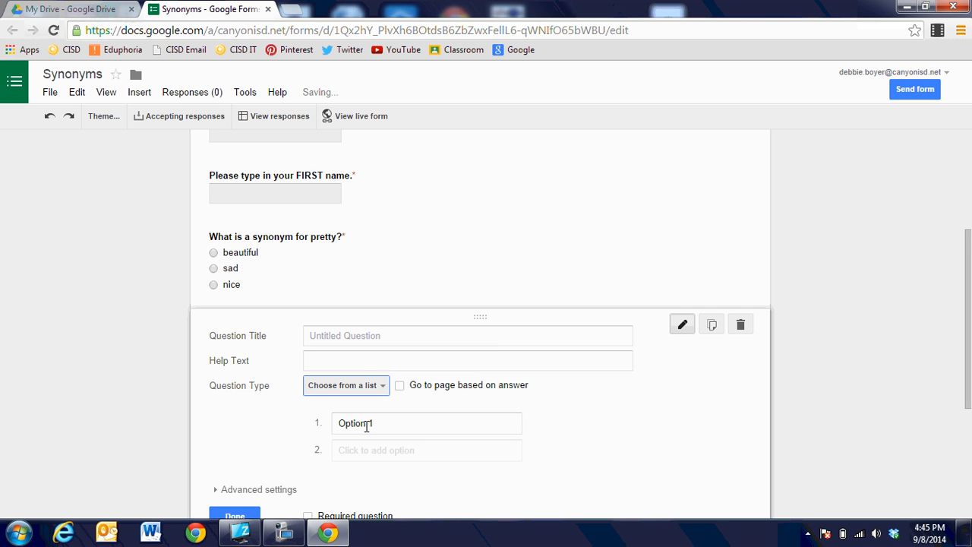
{"action": "left_click", "coordinate": [348, 334]}
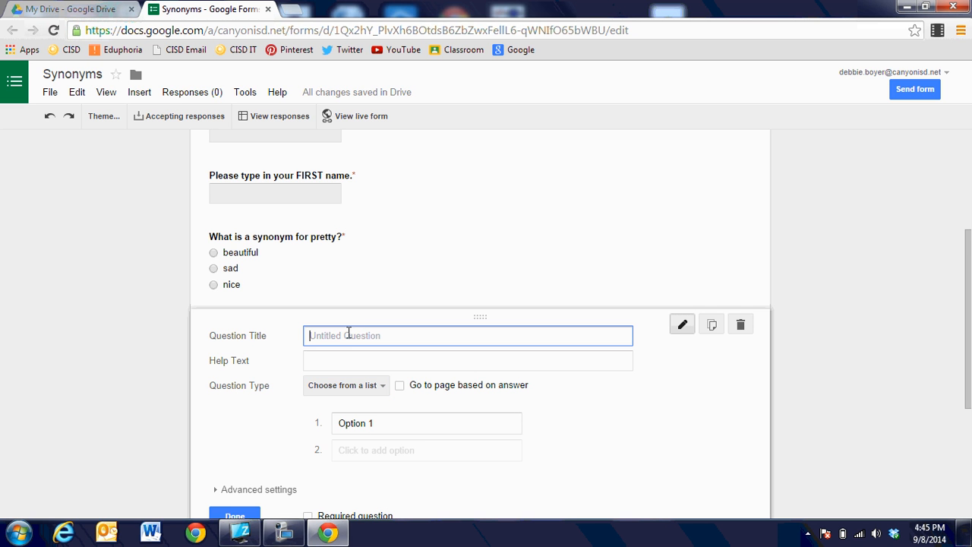
{"action": "type", "text": "What is a synonym for pretty?"}
Enter the dropdown choices attractive, fast and nice
{"action": "left_click", "coordinate": [369, 422]}
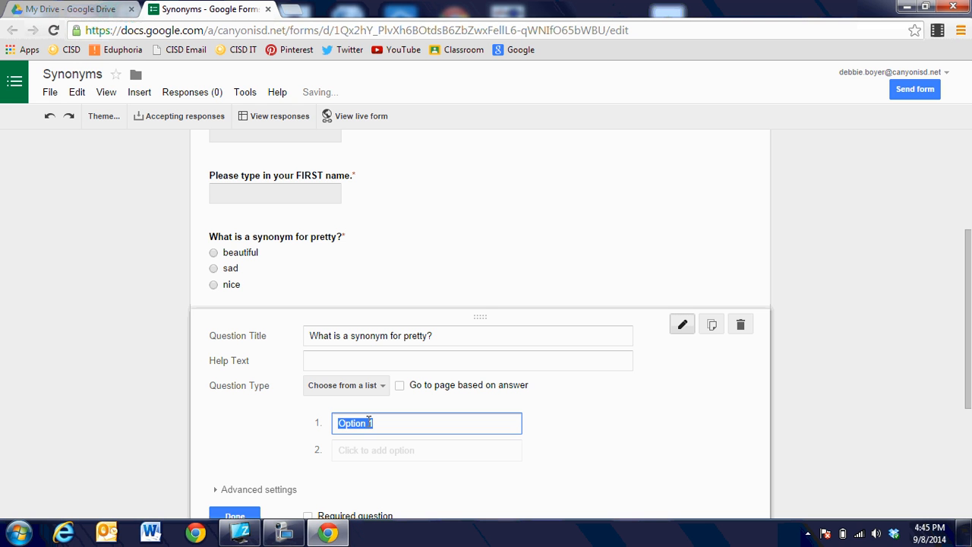
{"action": "type", "text": "attr"}
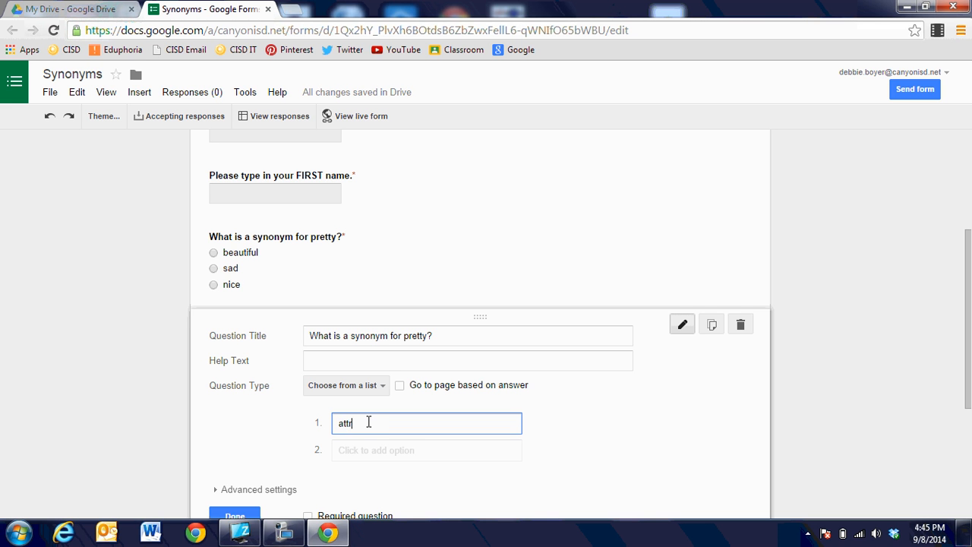
{"action": "type", "text": "active"}
{"action": "left_click", "coordinate": [383, 451]}
{"action": "type", "text": "fas"}
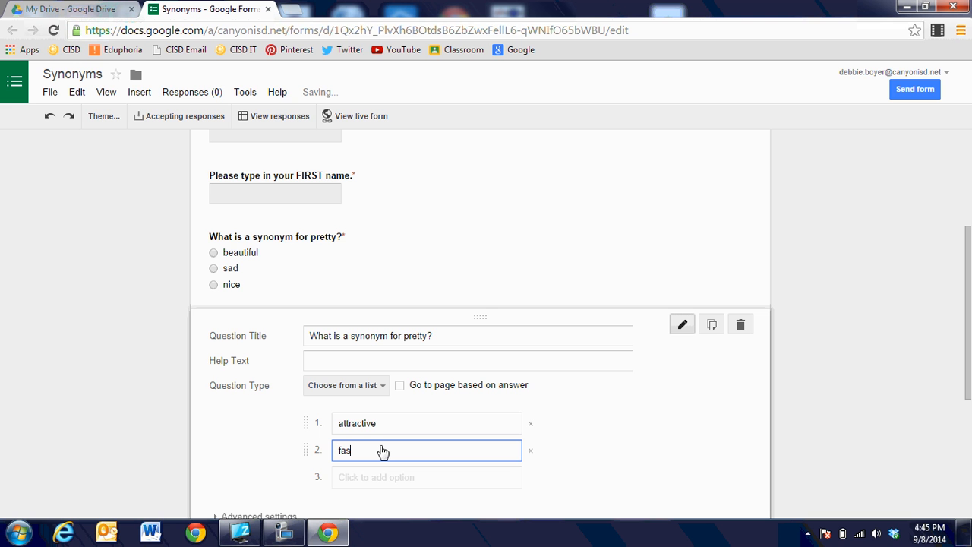
{"action": "type", "text": "t"}
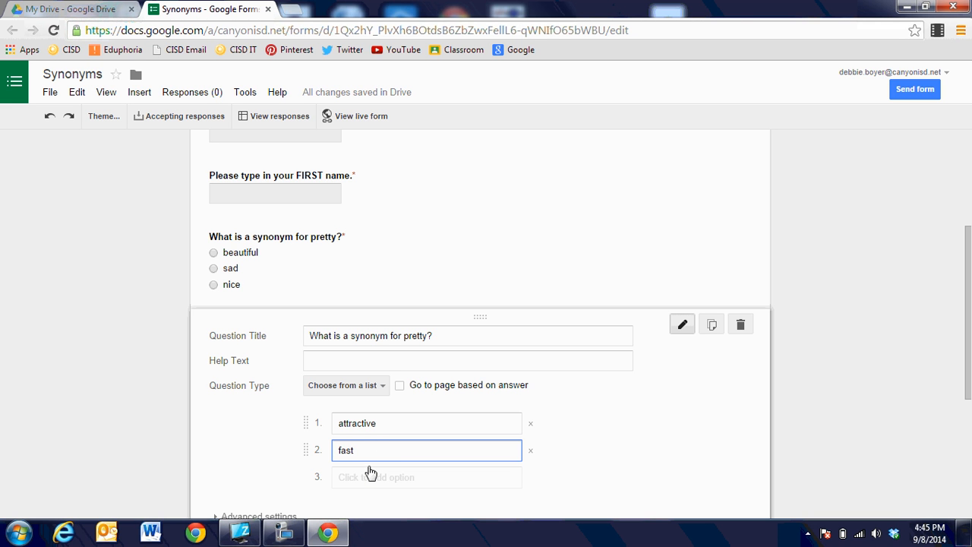
{"action": "left_click", "coordinate": [363, 482]}
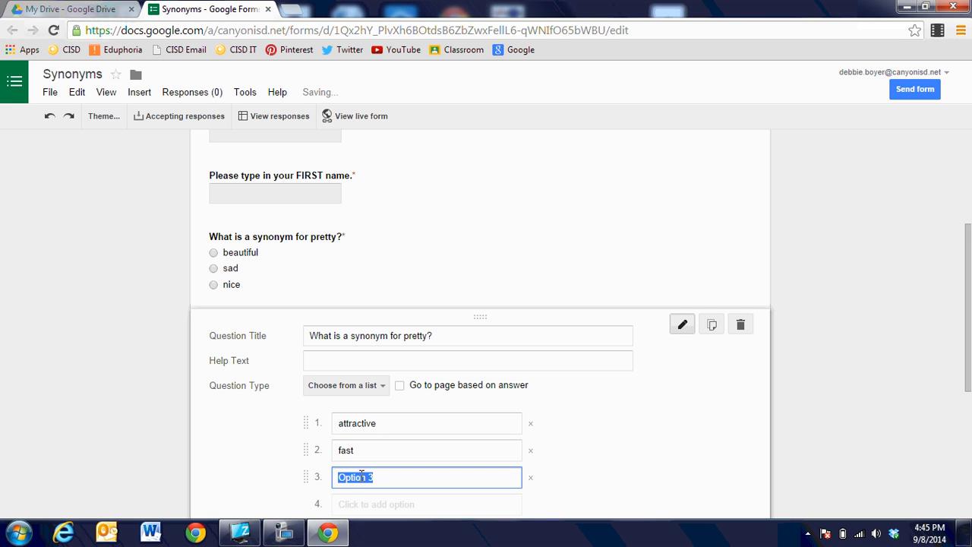
{"action": "type", "text": "nice"}
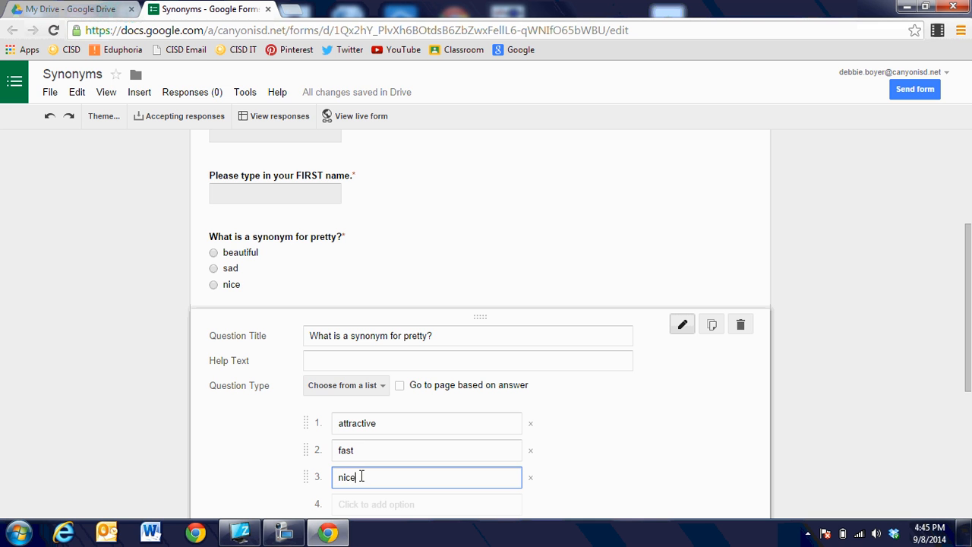
Shuffle the dropdown choice order and make the question required
{"action": "scroll", "coordinate": [571, 414], "scroll_direction": "down", "scroll_amount": 3}
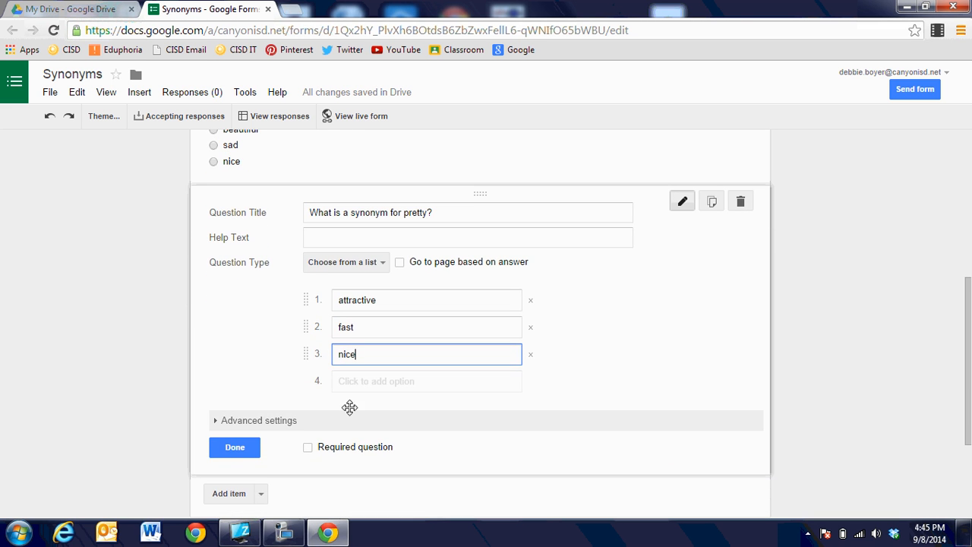
{"action": "left_click", "coordinate": [282, 425]}
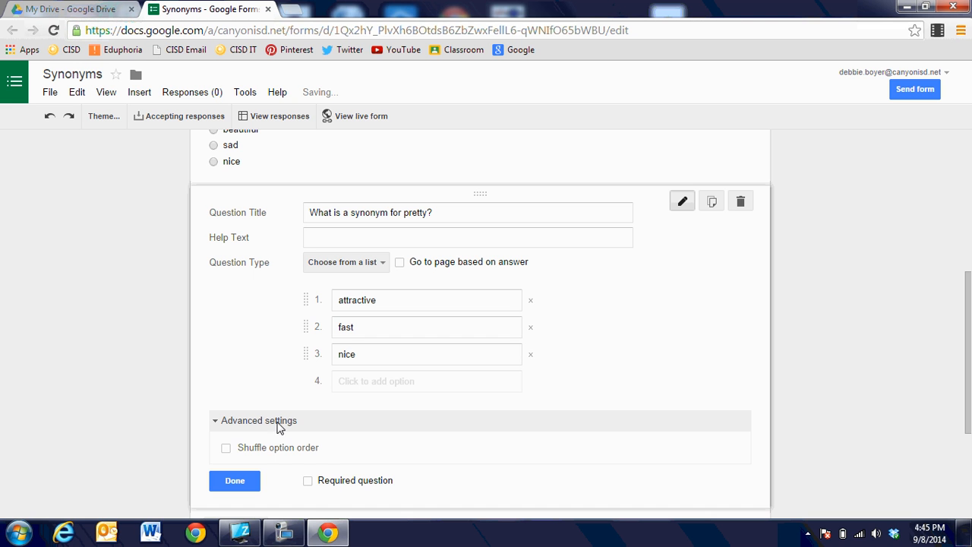
{"action": "left_click", "coordinate": [227, 448]}
{"action": "left_click", "coordinate": [307, 480]}
{"action": "left_click", "coordinate": [234, 481]}
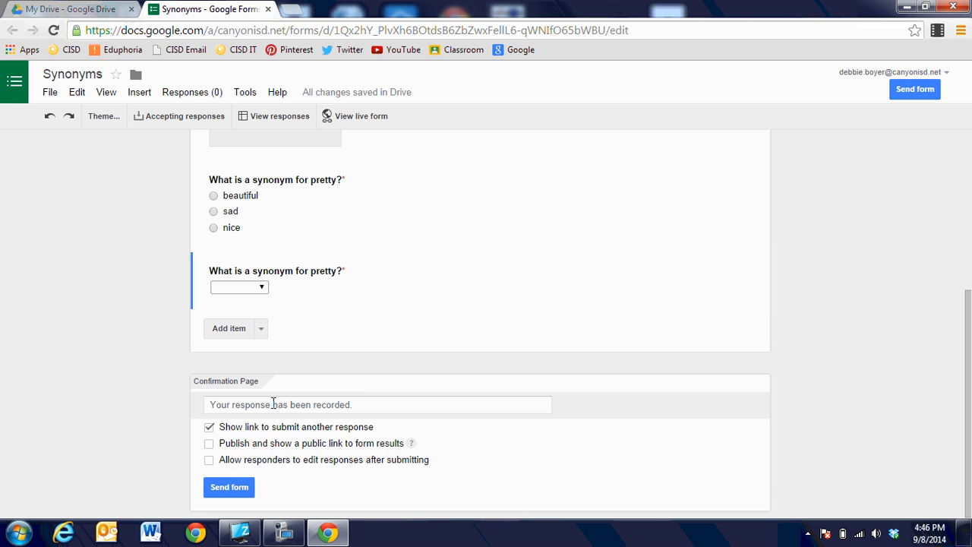
Set the confirmation text to 'Thank you for answering these quiz questions!' and hide the another-response link
{"action": "left_click_drag", "start_coordinate": [365, 404], "coordinate": [182, 403]}
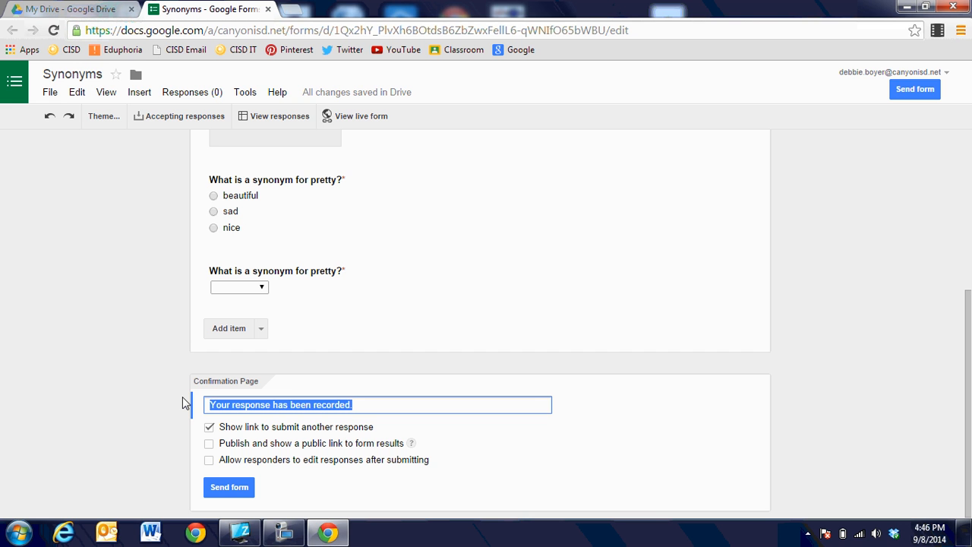
{"action": "type", "text": "Than y"}
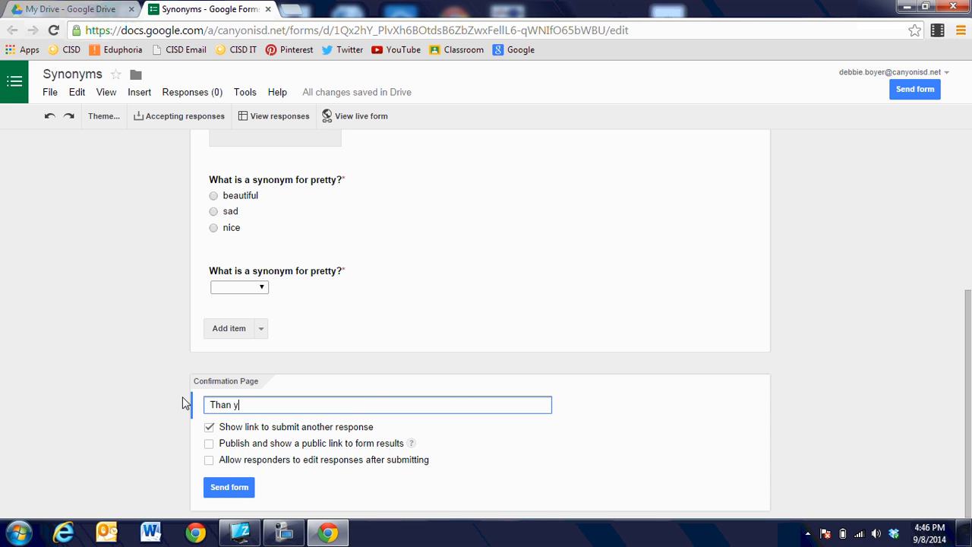
{"action": "key", "text": "BackSpace"}
{"action": "key", "text": "BackSpace"}
{"action": "type", "text": "k you for answering these qu"}
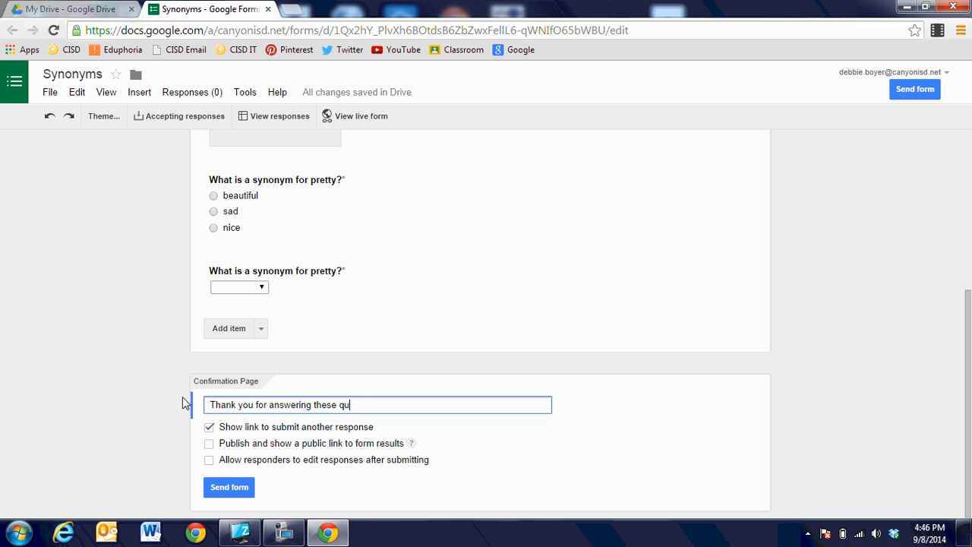
{"action": "type", "text": "iz questions1"}
{"action": "key", "text": "BackSpace"}
{"action": "type", "text": "!"}
{"action": "left_click", "coordinate": [209, 428]}
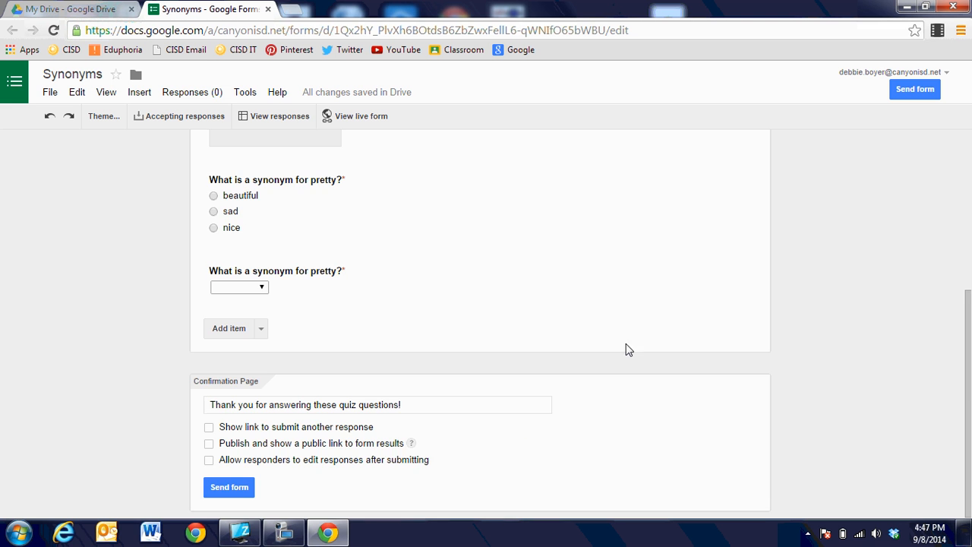
Scroll through the Synonyms form to review the questions and the Confirmation Page section
{"action": "scroll", "coordinate": [629, 350], "scroll_direction": "up", "scroll_amount": 4}
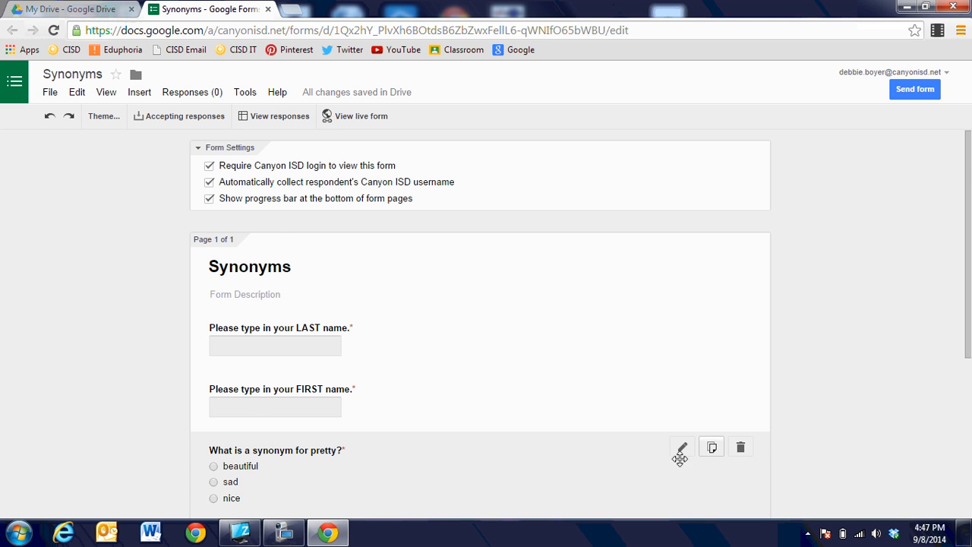
{"action": "scroll", "coordinate": [627, 472], "scroll_direction": "down", "scroll_amount": 1}
{"action": "scroll", "coordinate": [627, 473], "scroll_direction": "up", "scroll_amount": 1}
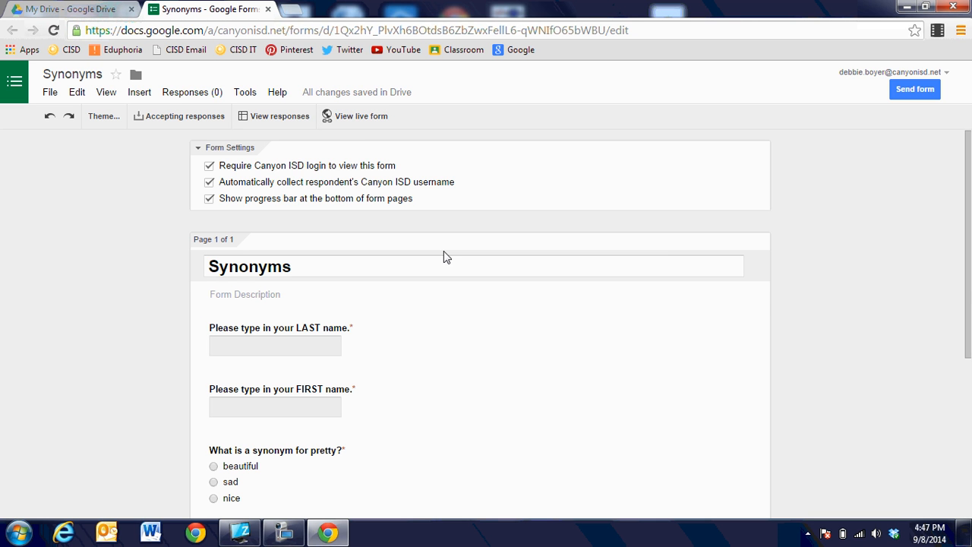
{"action": "scroll", "coordinate": [447, 260], "scroll_direction": "down", "scroll_amount": 4}
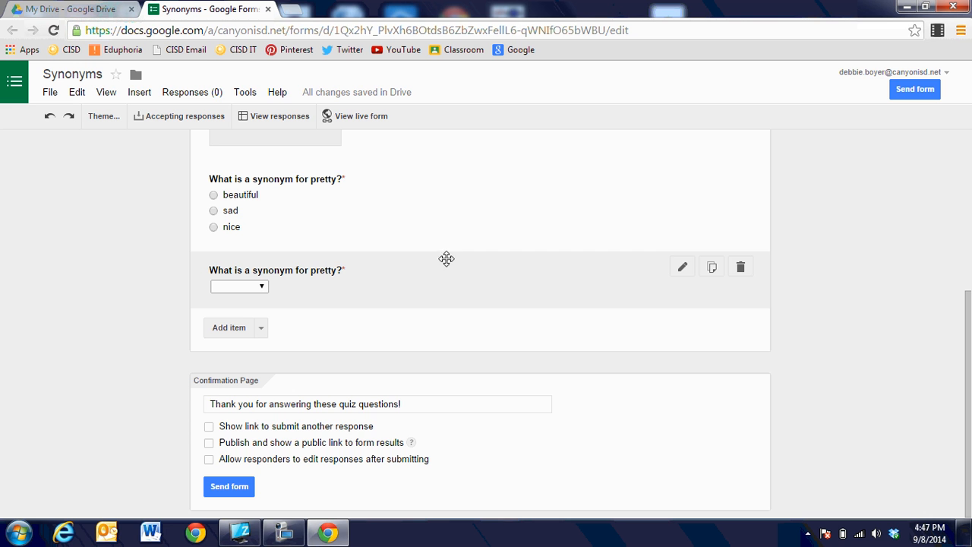
Copy the Synonyms form's shareable link from the Send form dialog
{"action": "left_click", "coordinate": [224, 487]}
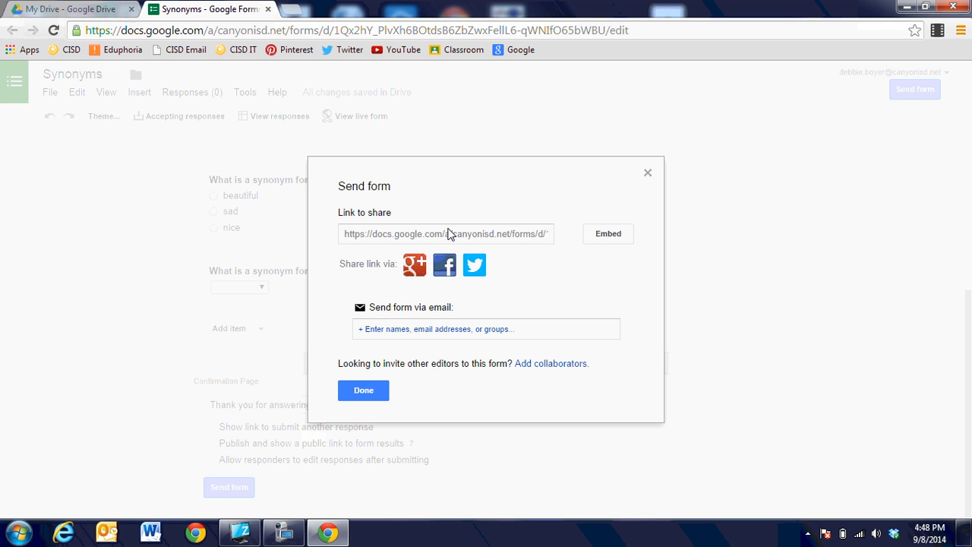
{"action": "left_click", "coordinate": [448, 239]}
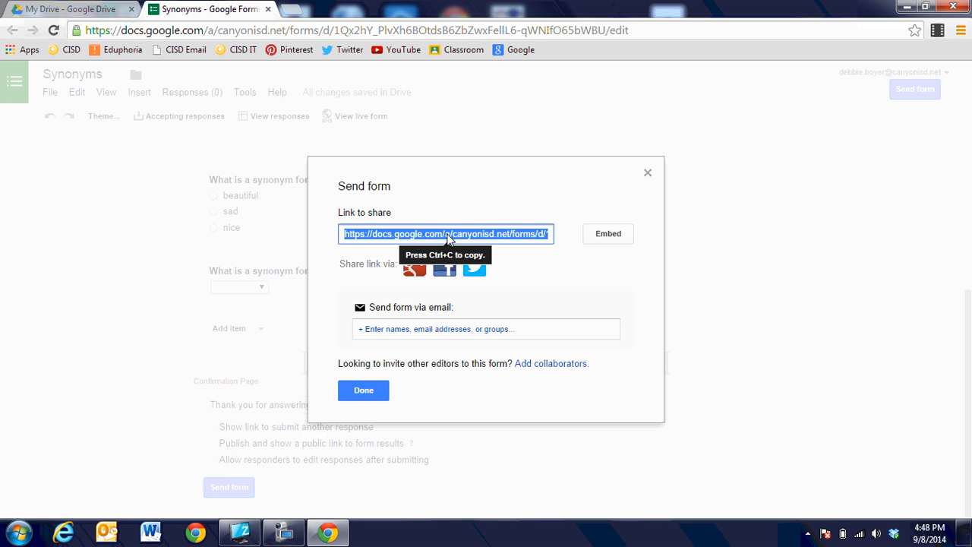
{"action": "right_click", "coordinate": [448, 240]}
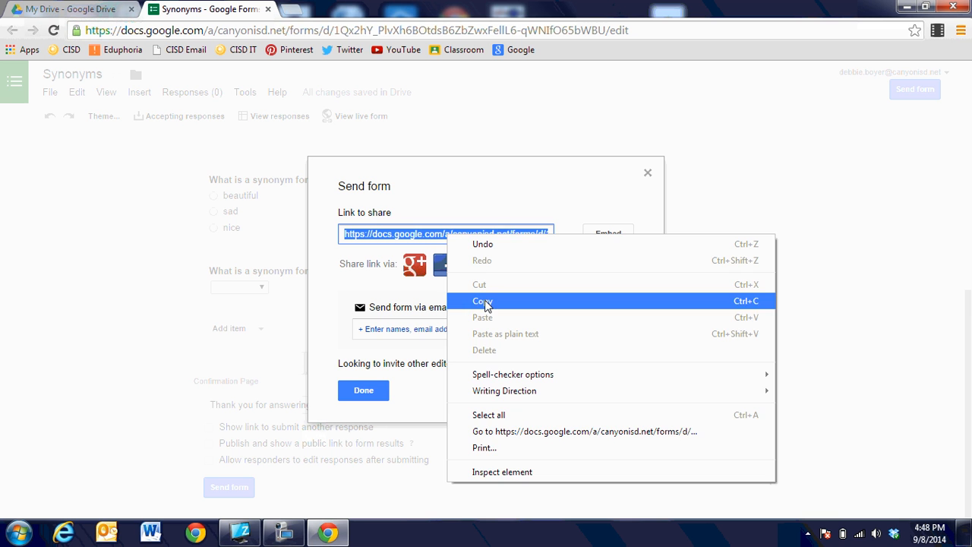
{"action": "left_click", "coordinate": [486, 301]}
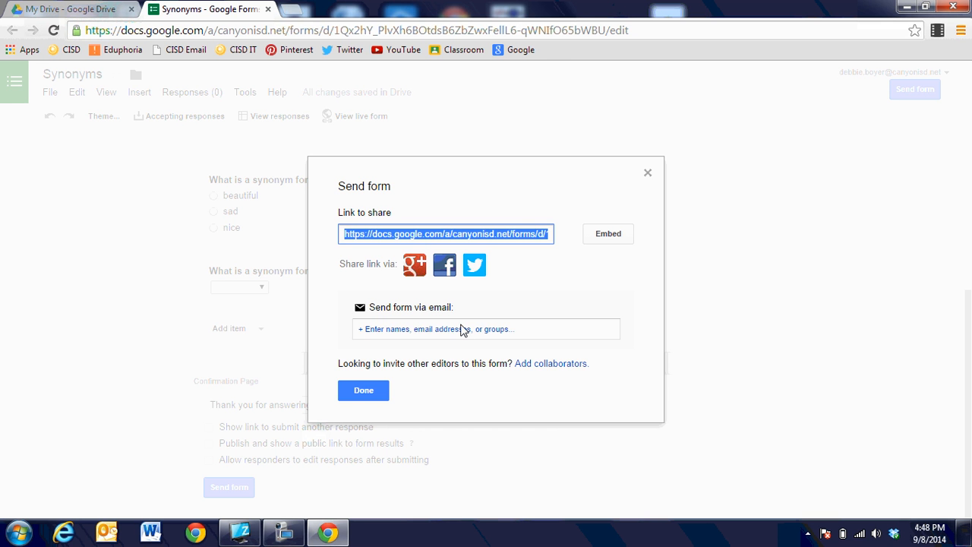
Add two e-mail recipients for the form from the address suggestions
{"action": "left_click", "coordinate": [463, 329]}
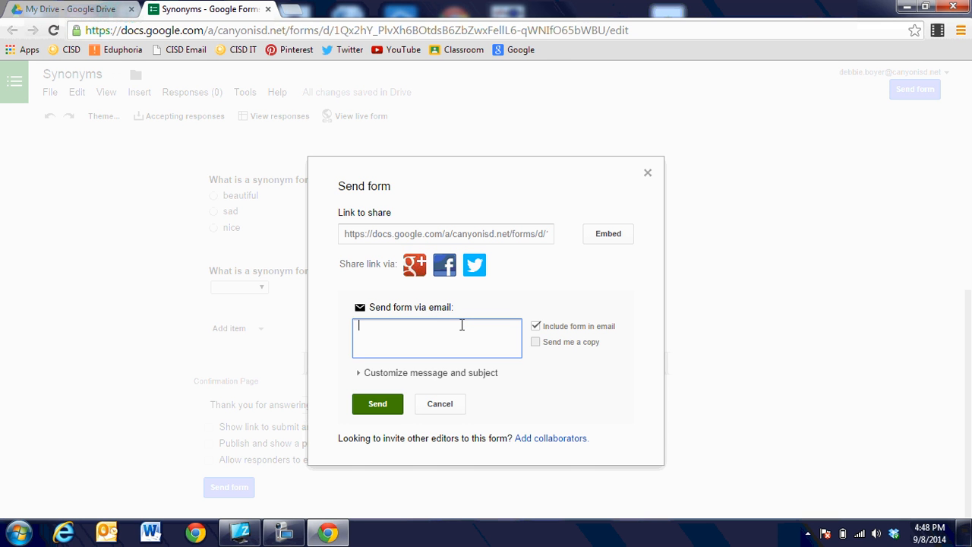
{"action": "type", "text": "de"}
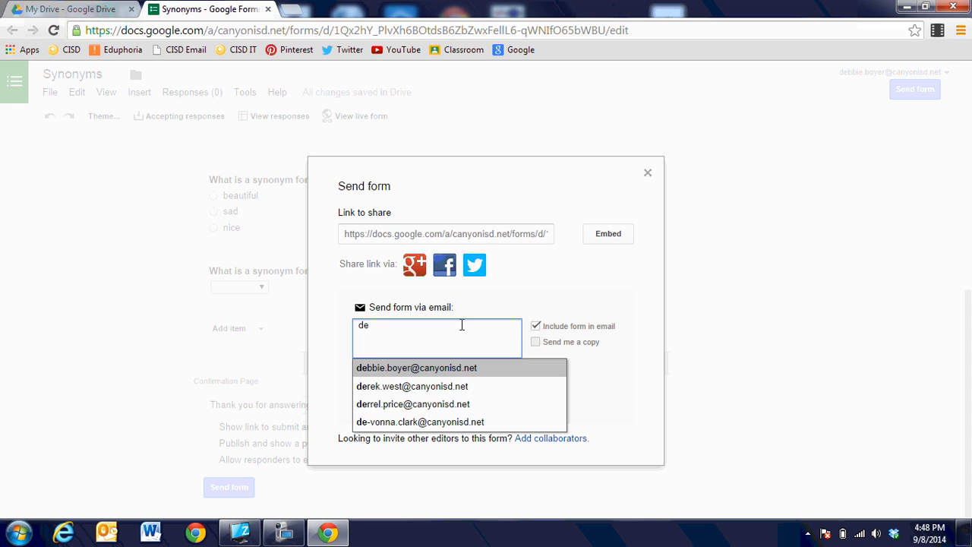
{"action": "left_click", "coordinate": [456, 367]}
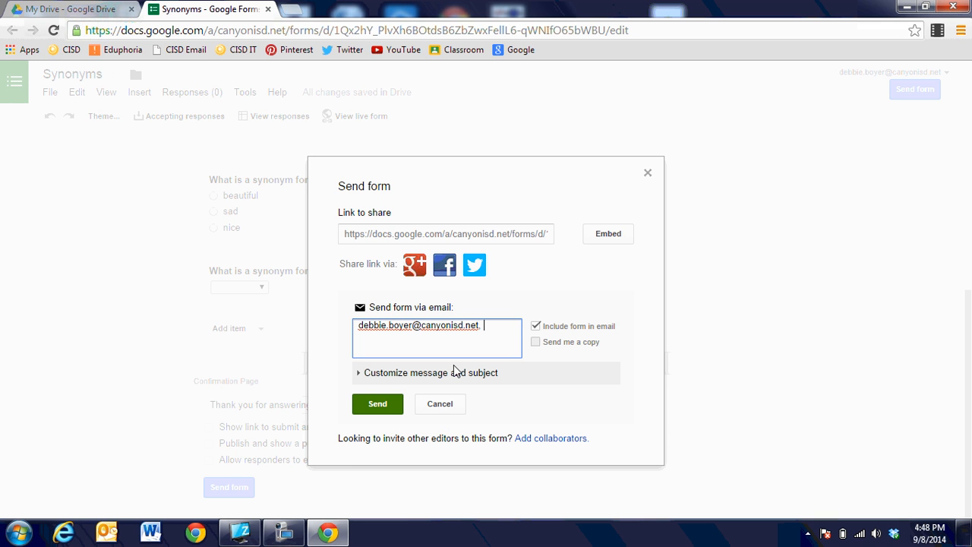
{"action": "type", "text": "de"}
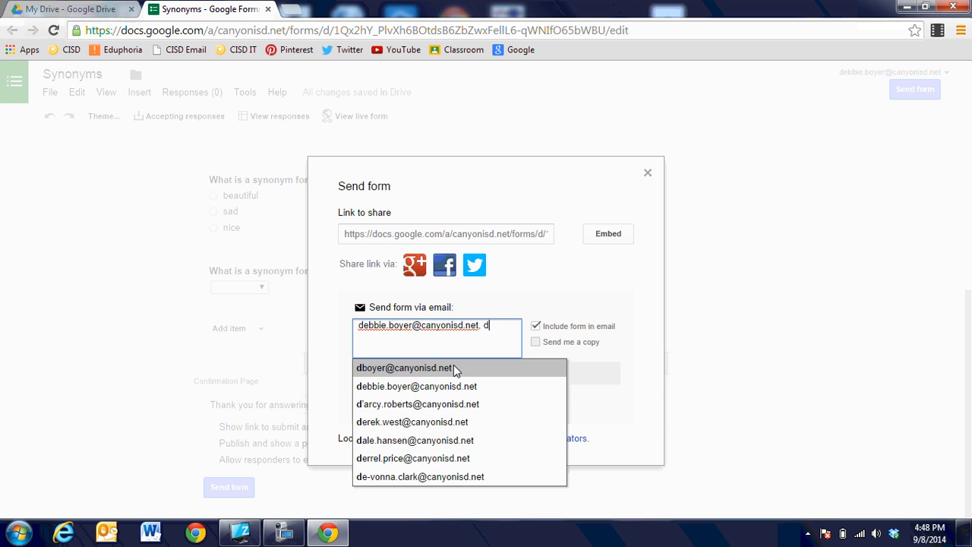
{"action": "type", "text": "r"}
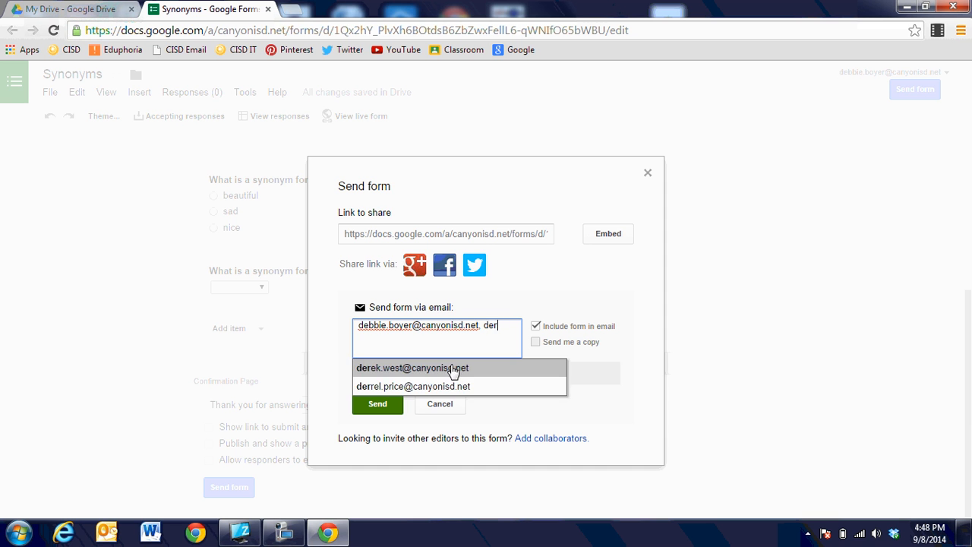
{"action": "left_click", "coordinate": [454, 367]}
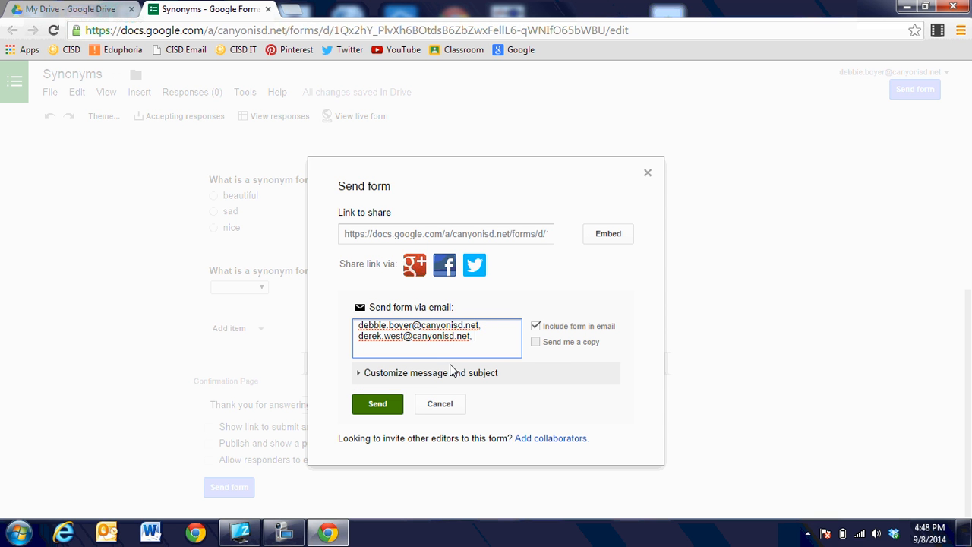
Add the custom message 'Thanks for participating in this quiz.' and send the invitation
{"action": "left_click", "coordinate": [433, 375]}
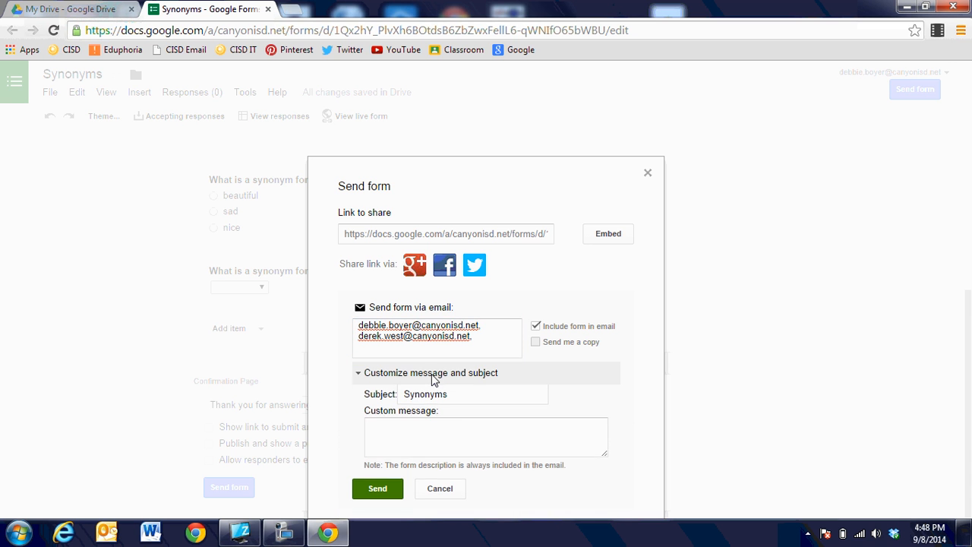
{"action": "left_click", "coordinate": [406, 440]}
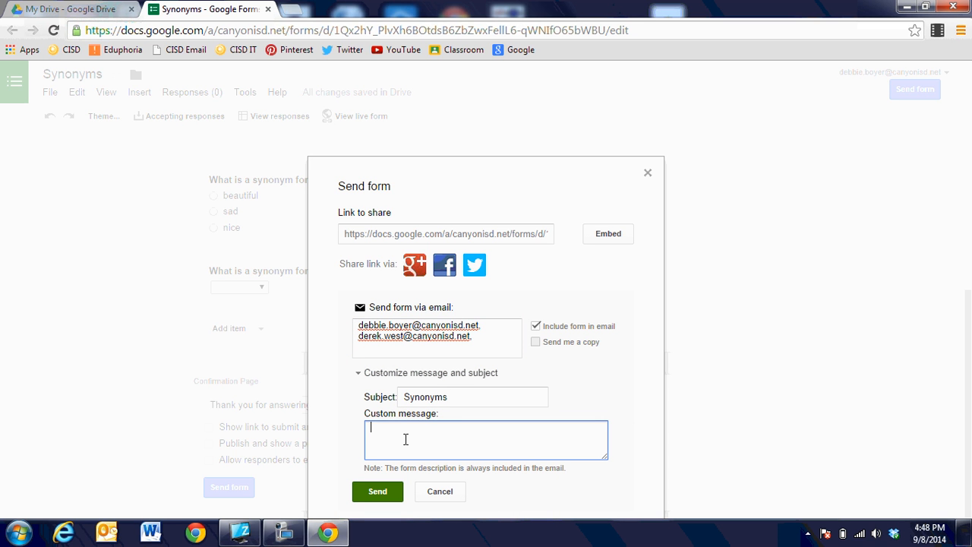
{"action": "type", "text": "Thanks for participating"}
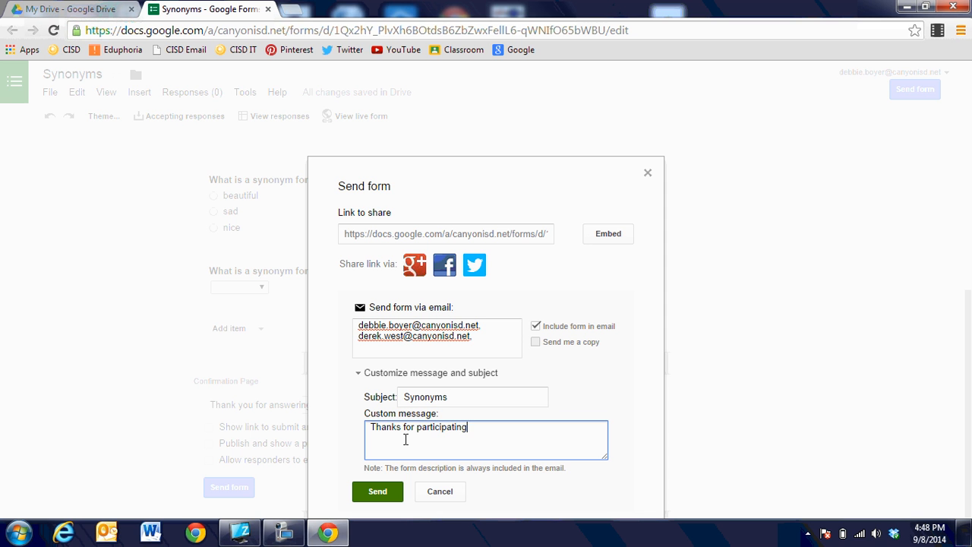
{"action": "type", "text": " in this quiz."}
{"action": "left_click", "coordinate": [393, 492]}
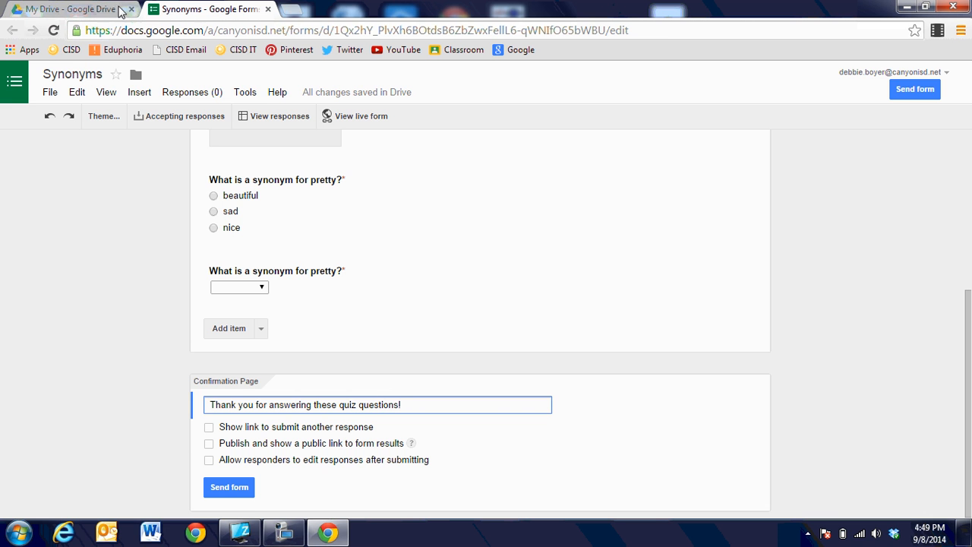
Return to My Drive and scroll to the Synonyms form and Synonyms (Responses) sheet
{"action": "left_click", "coordinate": [72, 15]}
{"action": "scroll", "coordinate": [425, 343], "scroll_direction": "down", "scroll_amount": 6}
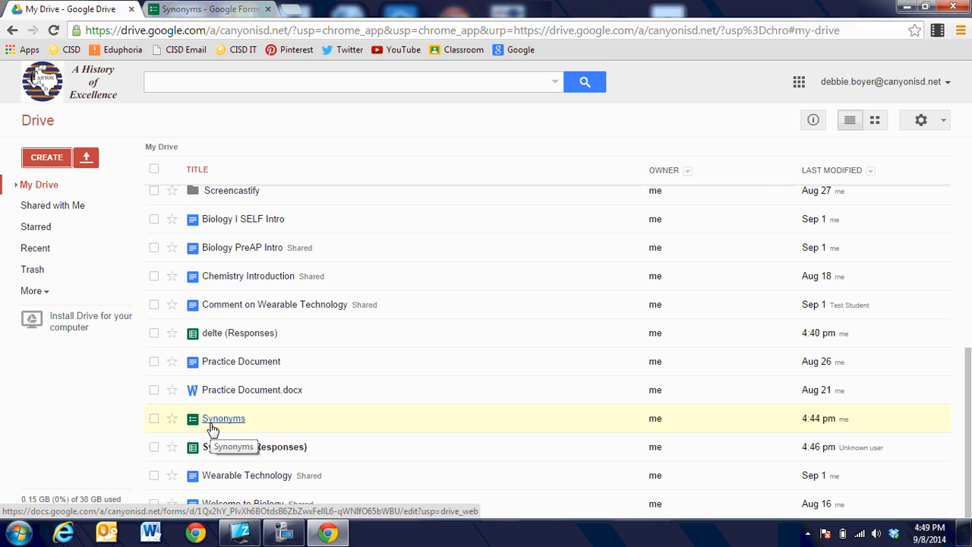
Load the live Synonyms form in a new tab from the copied link
{"action": "left_click", "coordinate": [293, 9]}
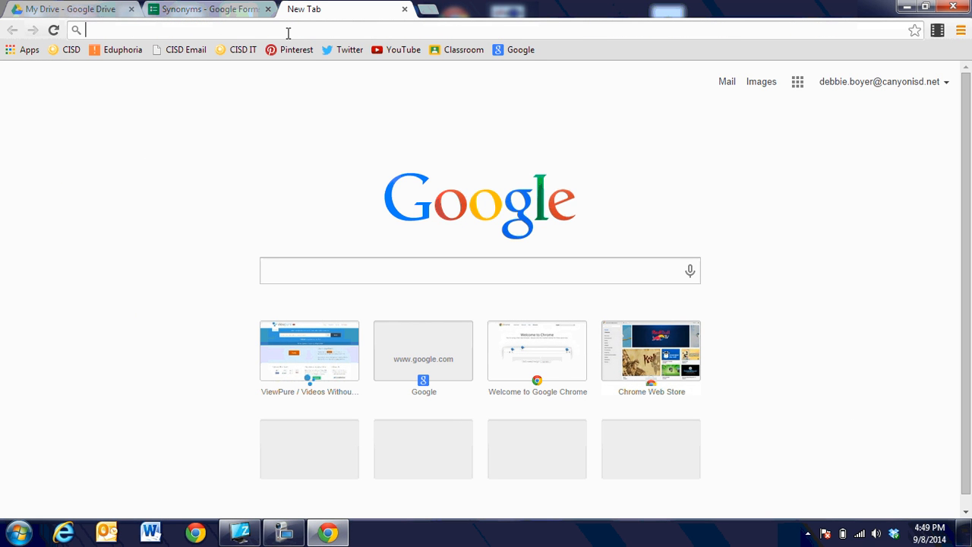
{"action": "type", "text": "https://docs.google.com/a/canyonisd.net/forms/d/1Qx2hY_PlvXh6BOtdsB6ZbZwxFellL6-qWNIfO65bWBU/viewform?usp=send_form"}
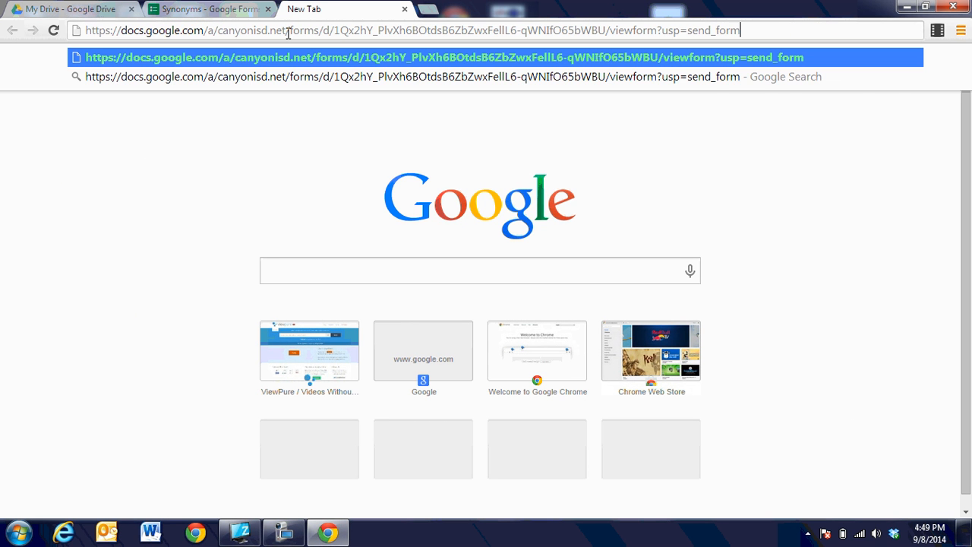
{"action": "key", "text": "Return"}
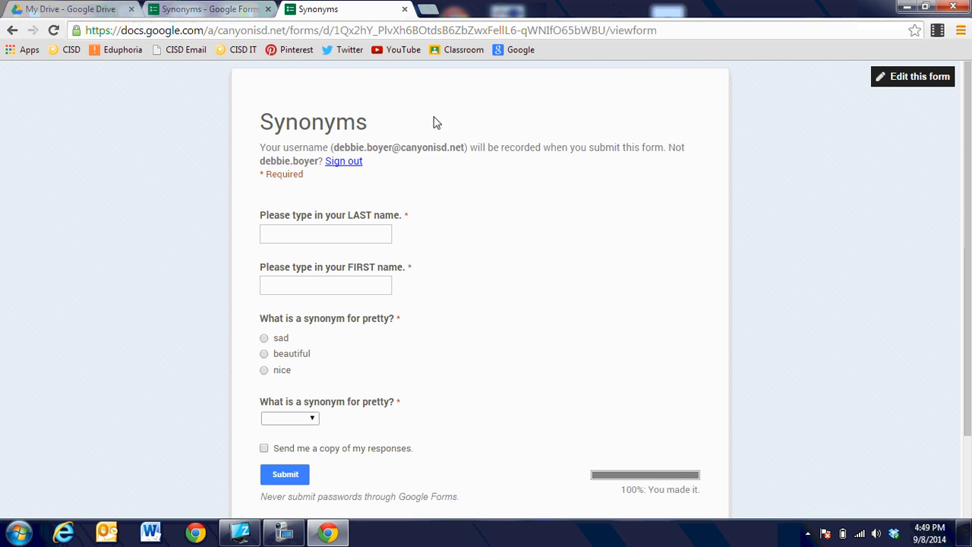
Enter a student's last and first name, answer beautiful and attractive, and submit
{"action": "left_click", "coordinate": [326, 238]}
{"action": "type", "text": "o"}
{"action": "key", "text": "Tab"}
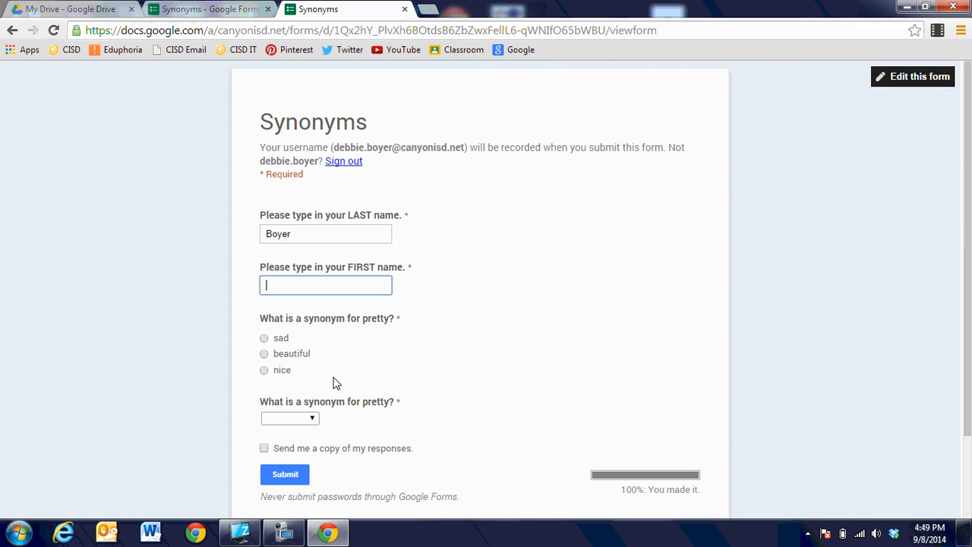
{"action": "left_click", "coordinate": [264, 353]}
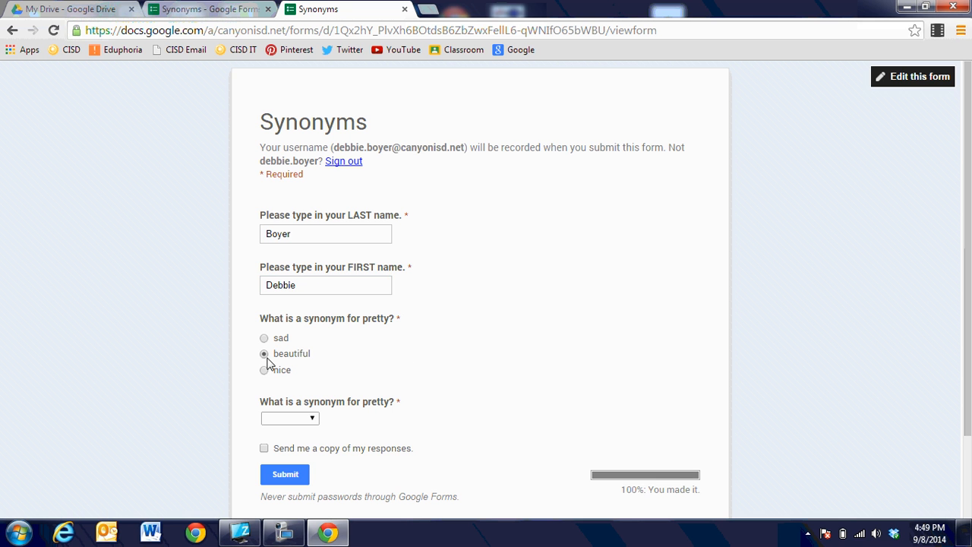
{"action": "left_click", "coordinate": [301, 422]}
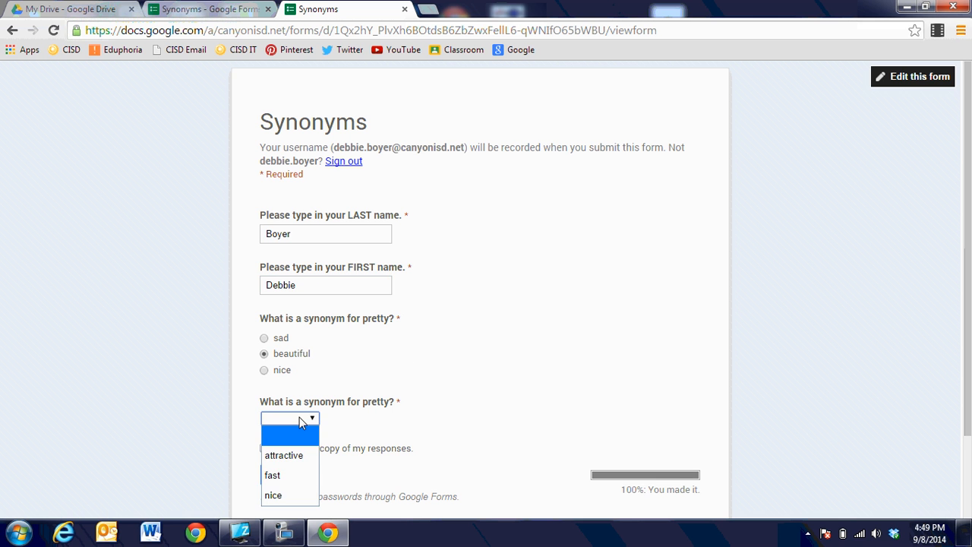
{"action": "left_click", "coordinate": [295, 457]}
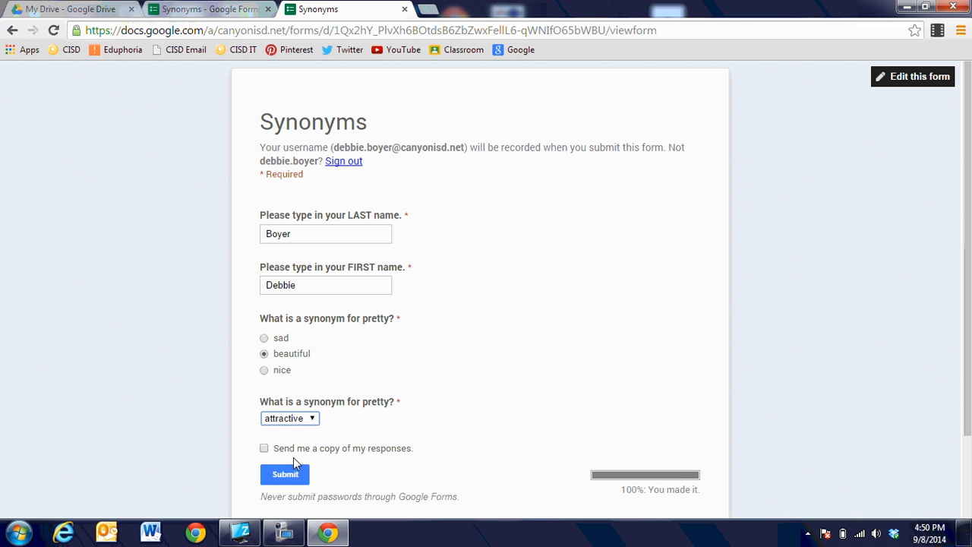
{"action": "left_click", "coordinate": [294, 478]}
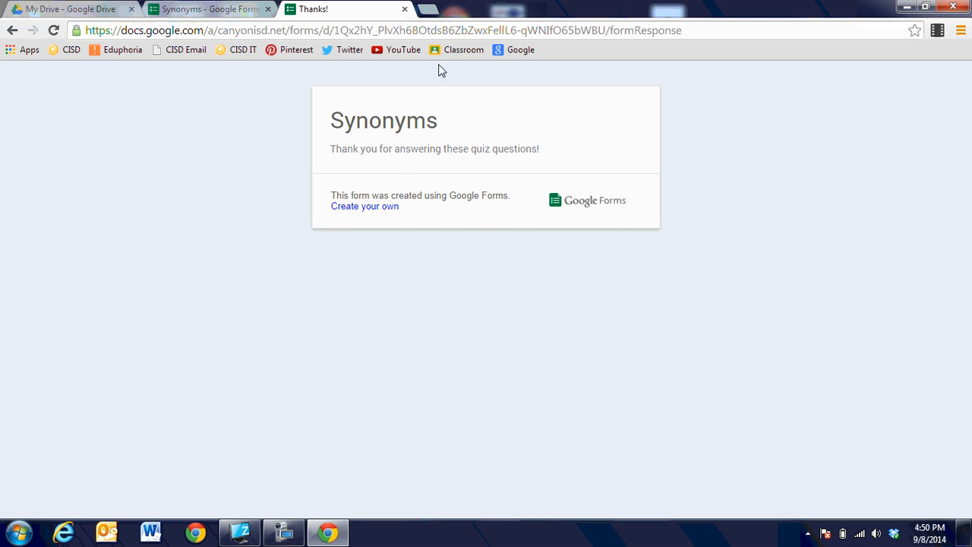
Reload the blank form and submit a second student answering beautiful and attractive
{"action": "left_click", "coordinate": [414, 34]}
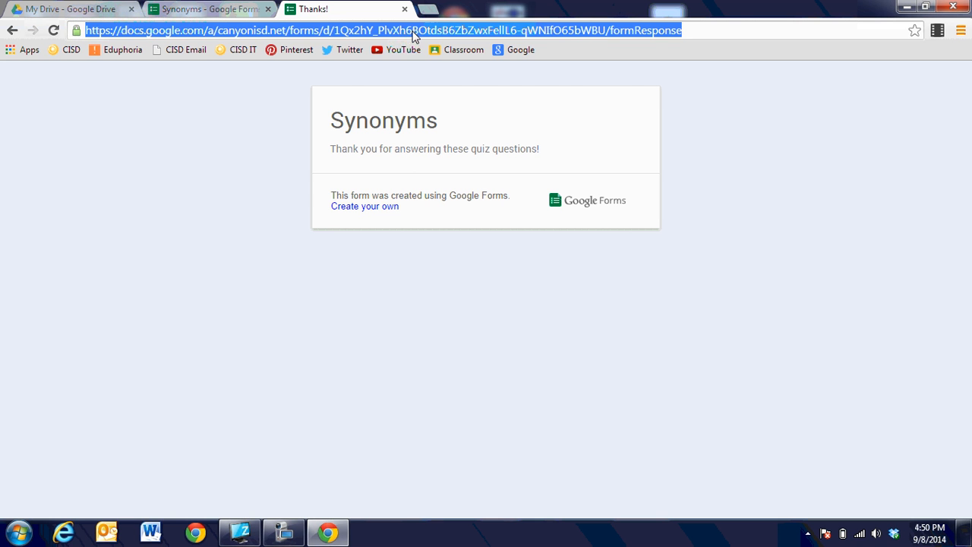
{"action": "type", "text": "https://docs.google.com/a/canyonisd.net/forms/d/1Qx2hY_PlvXh68OtdsB6ZbZwxFellL6-qWNIfO65bWBU/viewform?usp=send_form"}
{"action": "key", "text": "Return"}
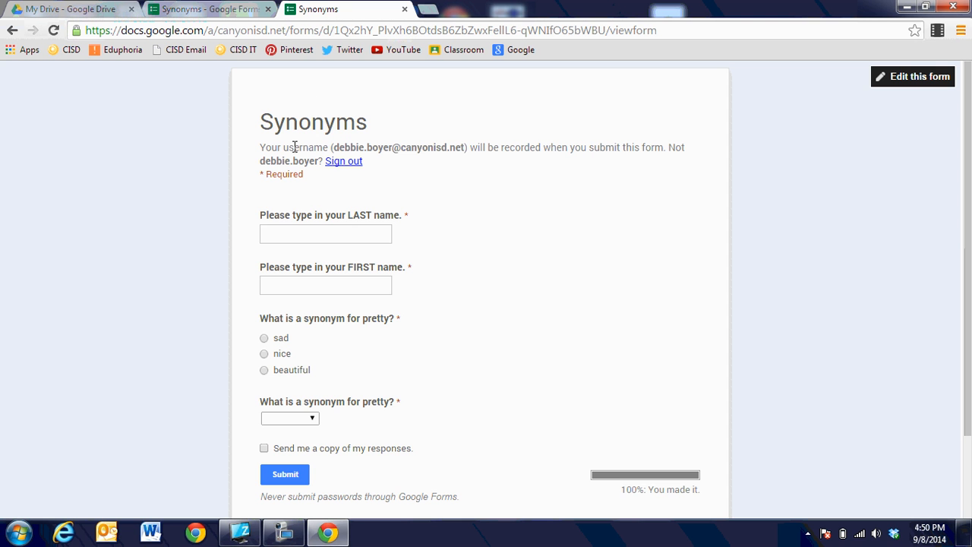
{"action": "left_click", "coordinate": [318, 236]}
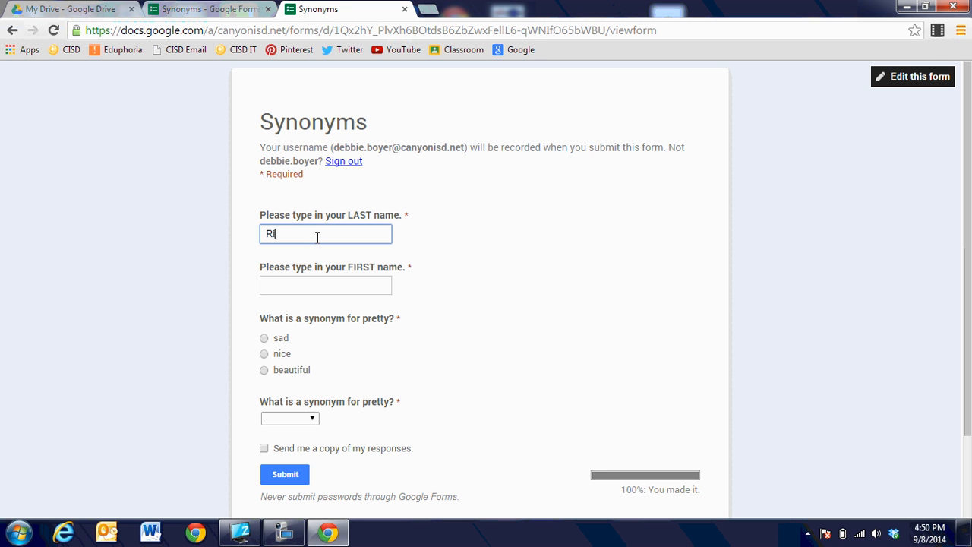
{"action": "key", "text": "Tab"}
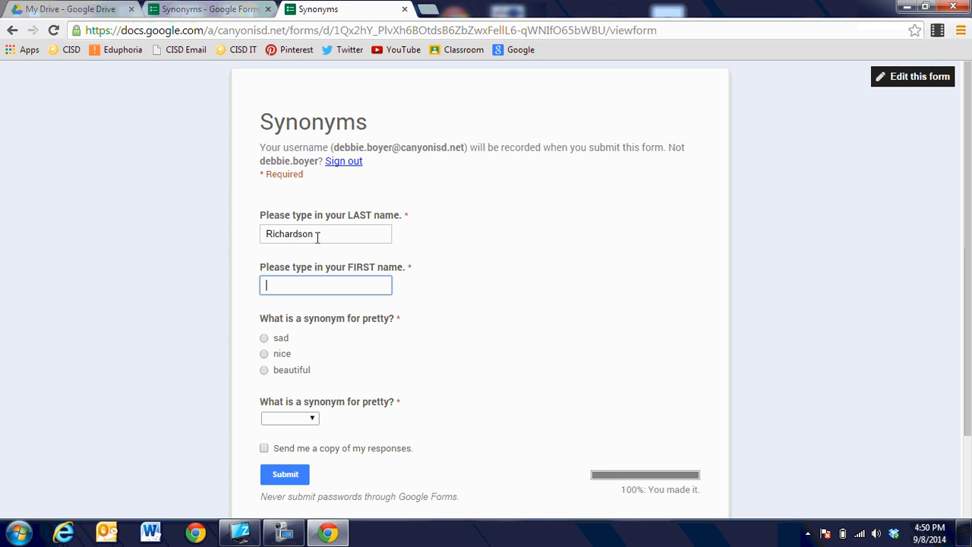
{"action": "left_click", "coordinate": [265, 370]}
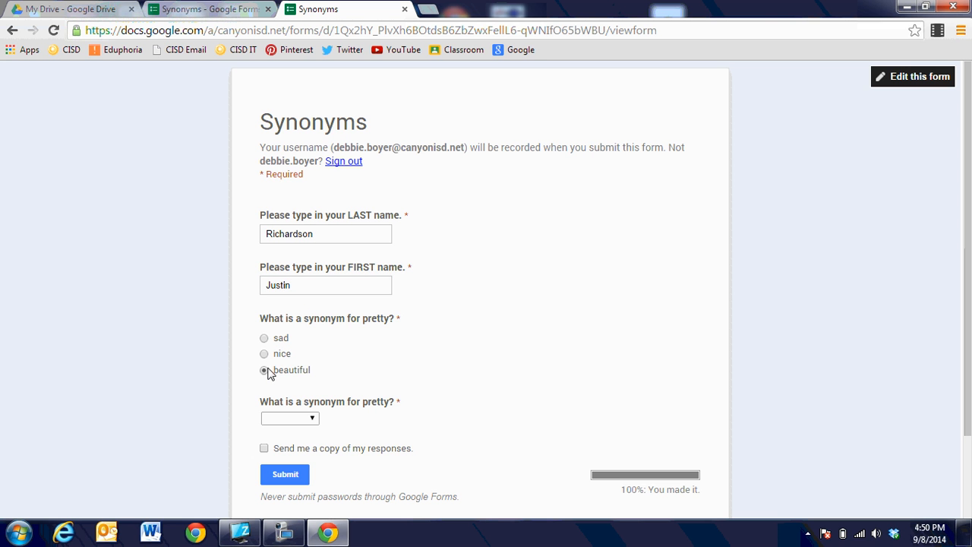
{"action": "left_click", "coordinate": [304, 419]}
{"action": "left_click", "coordinate": [293, 476]}
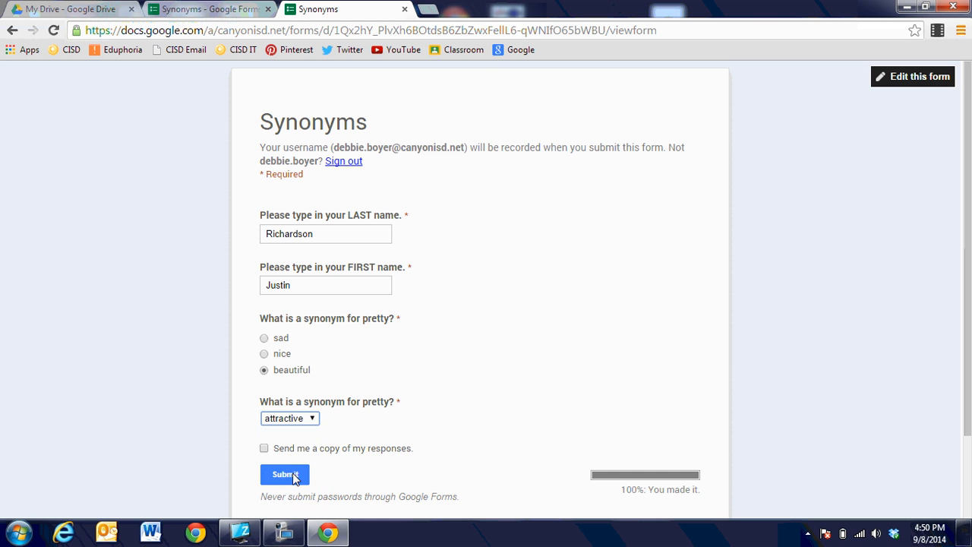
{"action": "left_click", "coordinate": [282, 476]}
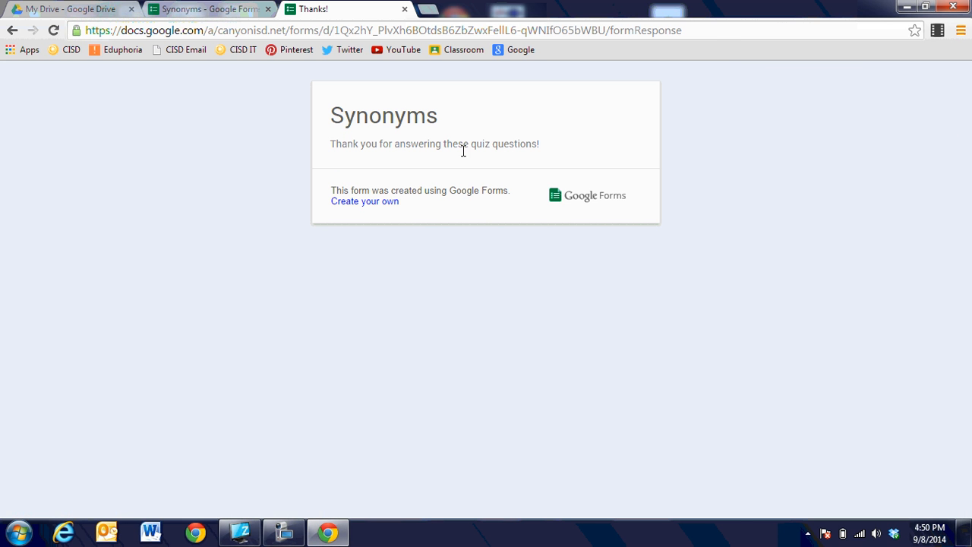
Reload the form and submit a third student answering nice and attractive
{"action": "left_click", "coordinate": [383, 30]}
{"action": "type", "text": "https://docs.google.com/a/canyonisd.net/forms/d/1Qx2hY_PlvXh6BOtdsB6ZbZwxFelL6-qWNIfO65bWBU/viewform?usp=send_form"}
{"action": "key", "text": "Return"}
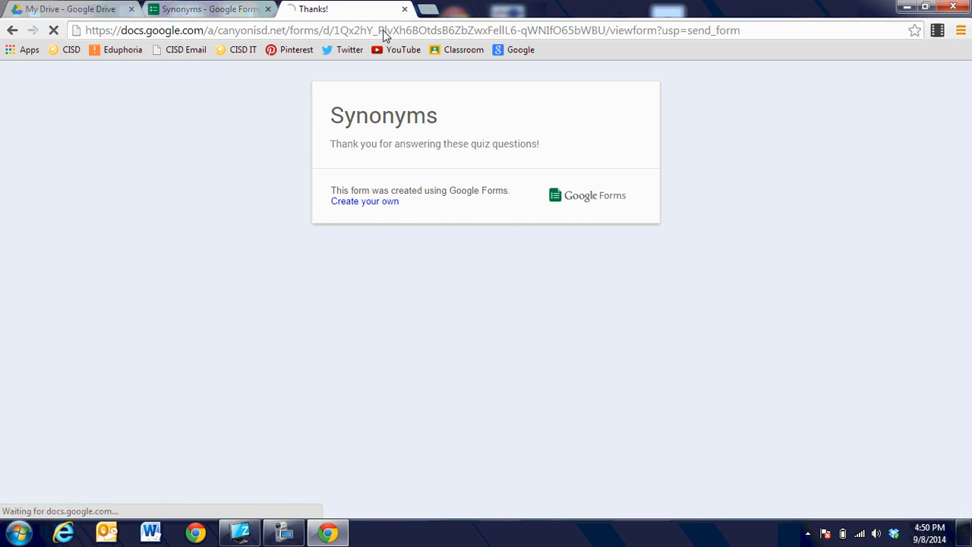
{"action": "left_click", "coordinate": [331, 228]}
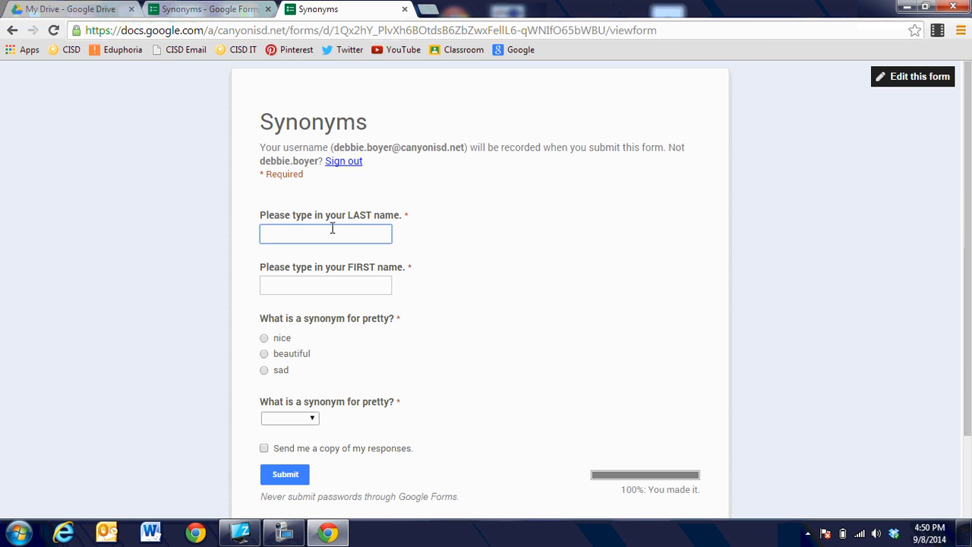
{"action": "key", "text": "Tab"}
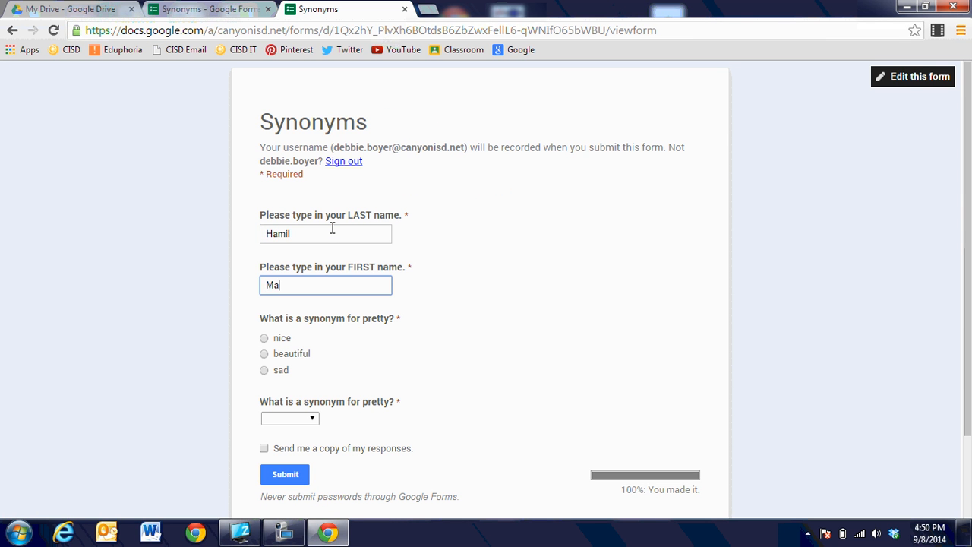
{"action": "left_click", "coordinate": [264, 339]}
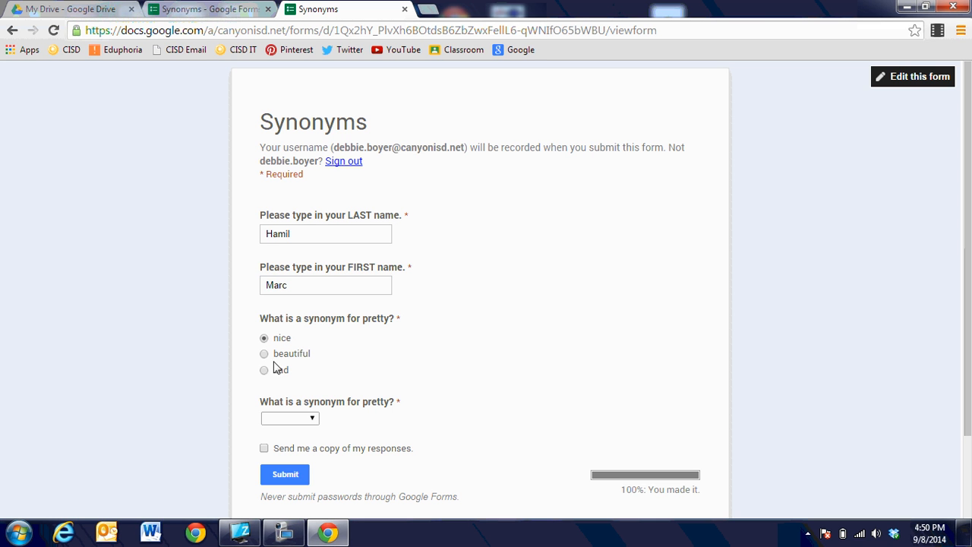
{"action": "left_click", "coordinate": [296, 419]}
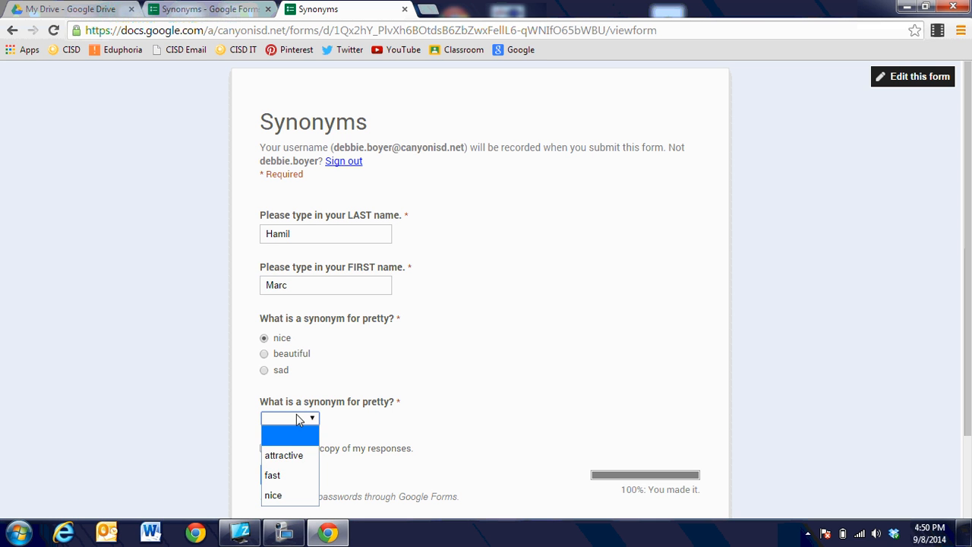
{"action": "left_click", "coordinate": [290, 455]}
{"action": "left_click", "coordinate": [285, 475]}
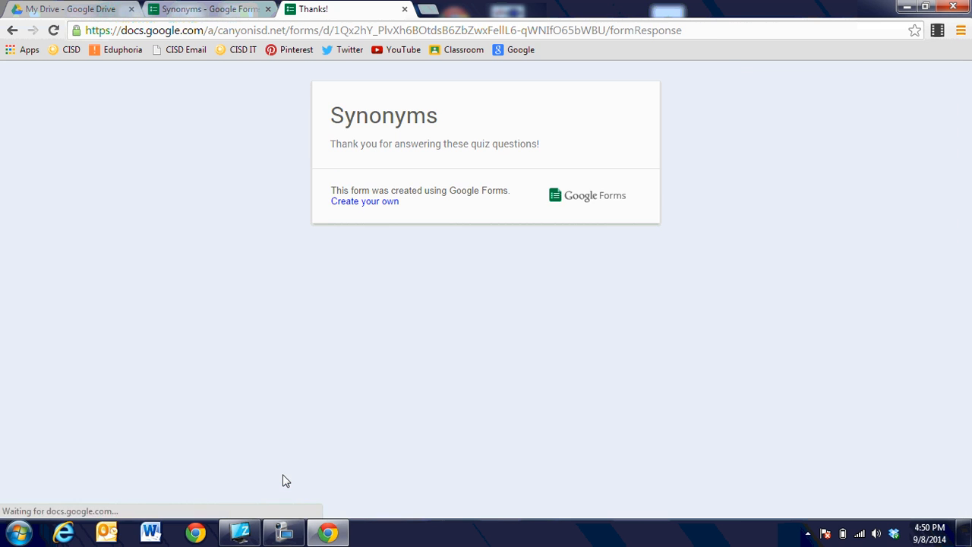
Submit a fourth student answering sad and nice, then close the thank-you tabs
{"action": "left_click", "coordinate": [428, 10]}
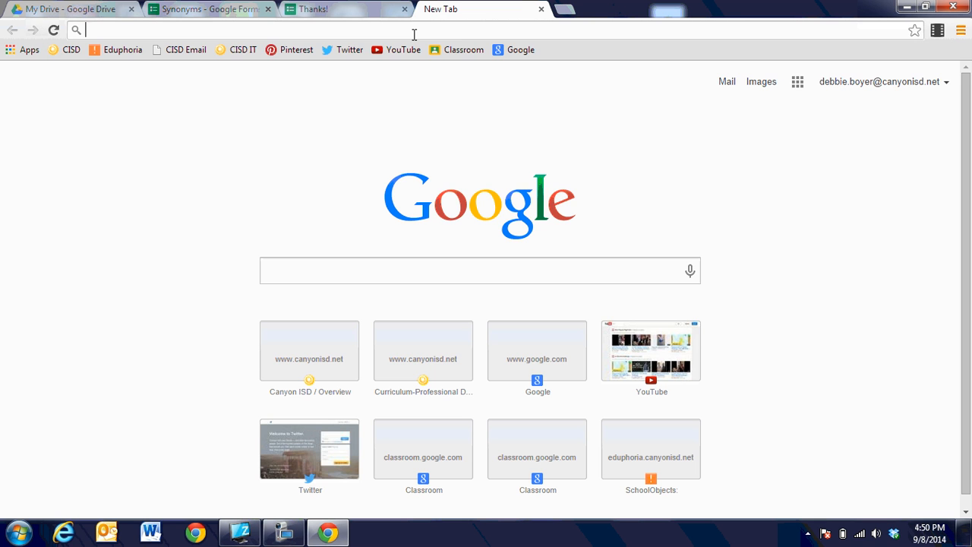
{"action": "type", "text": "https://docs.google.com/a/canyonisd.net/forms/d/1Qx2hY_PlvXh6BOtdsB6ZbZwxFellL6-qWNIfO65bWBU/viewform?usp=send_form"}
{"action": "key", "text": "Return"}
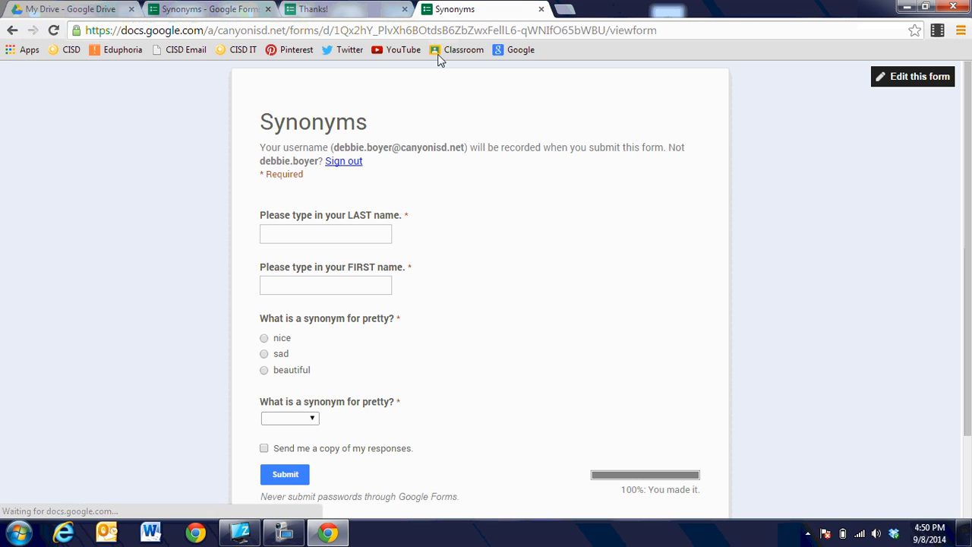
{"action": "left_click", "coordinate": [357, 232]}
{"action": "type", "text": "Yo"}
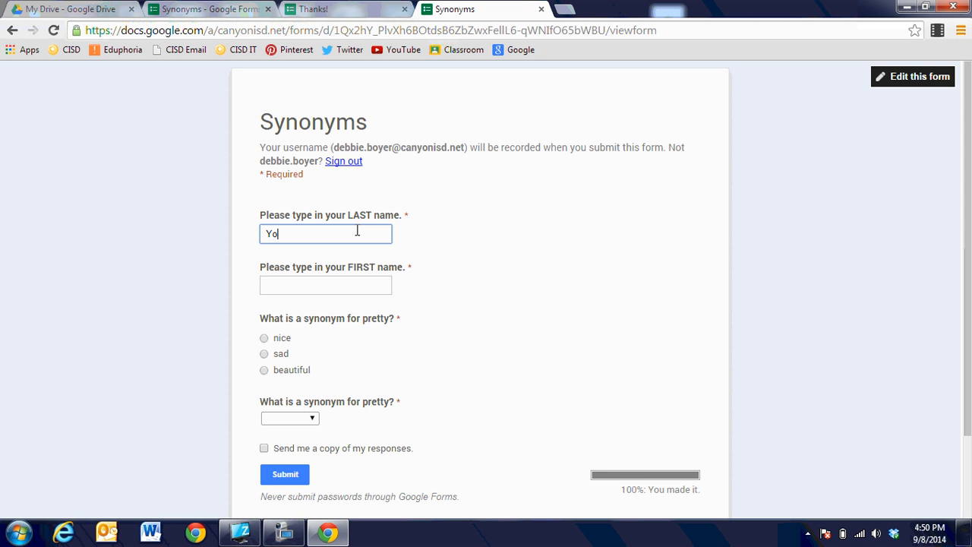
{"action": "key", "text": "BackSpace"}
{"action": "key", "text": "BackSpace"}
{"action": "key", "text": "Tab"}
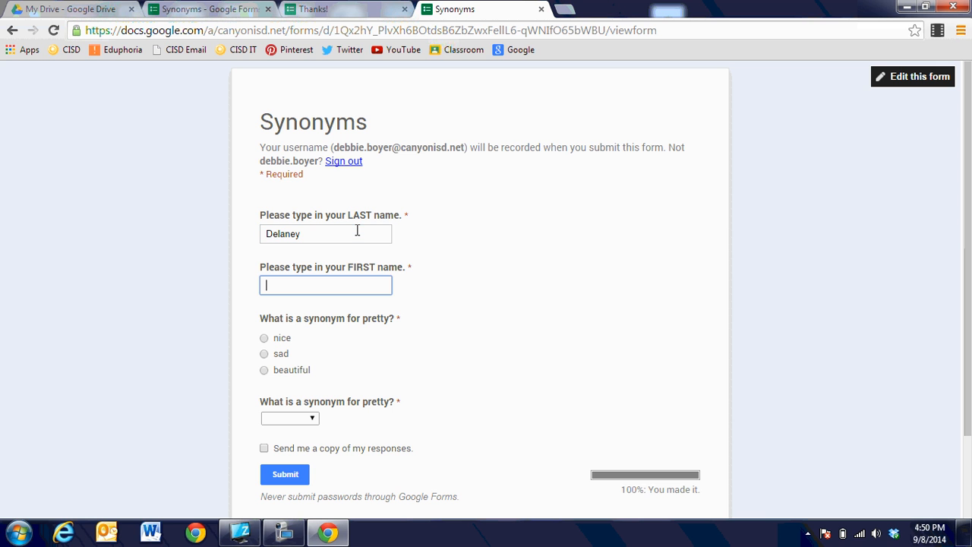
{"action": "key", "text": "Tab"}
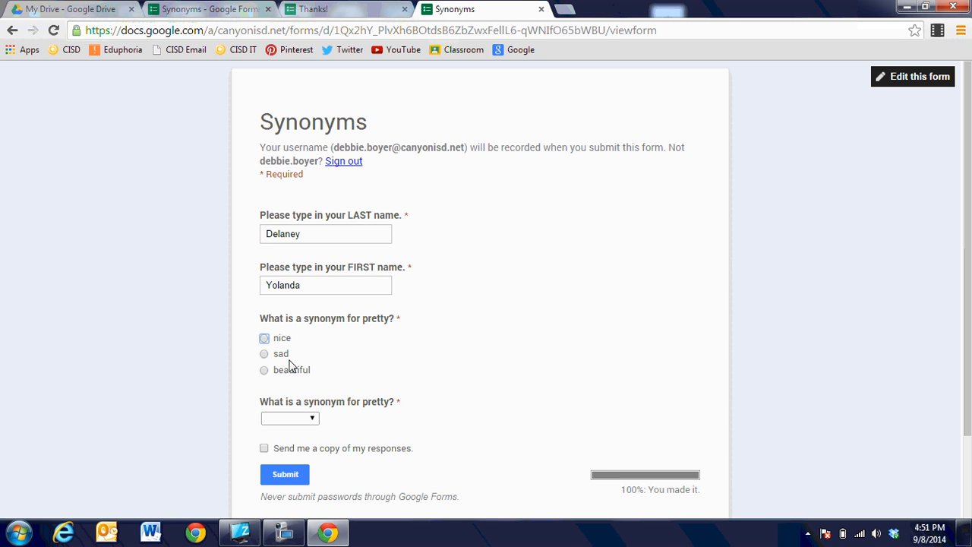
{"action": "left_click", "coordinate": [263, 371]}
{"action": "left_click", "coordinate": [264, 355]}
{"action": "left_click", "coordinate": [296, 419]}
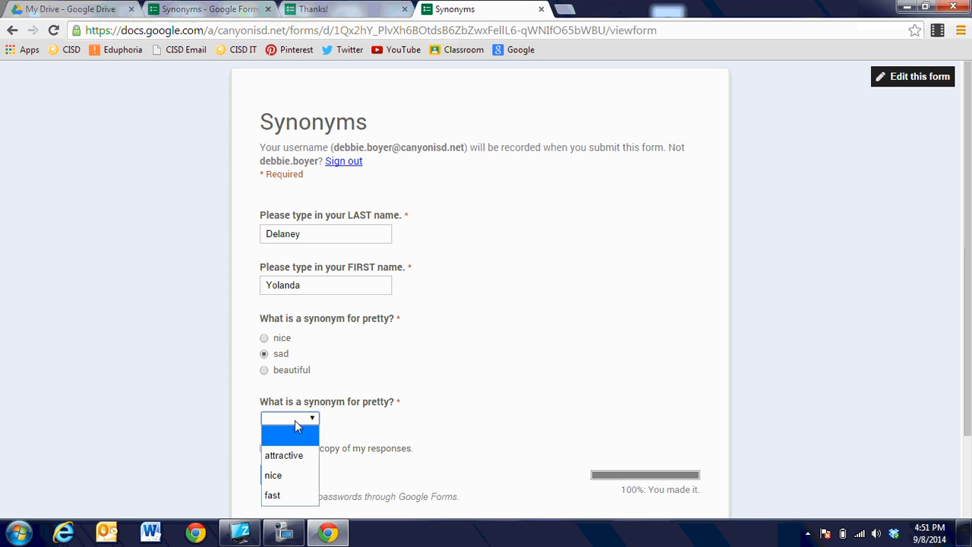
{"action": "left_click", "coordinate": [288, 476]}
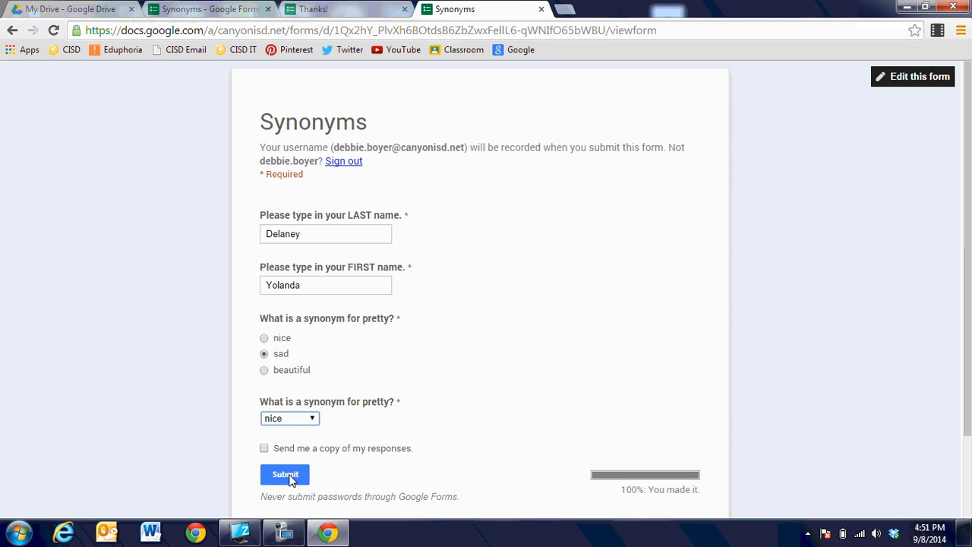
{"action": "left_click", "coordinate": [286, 475]}
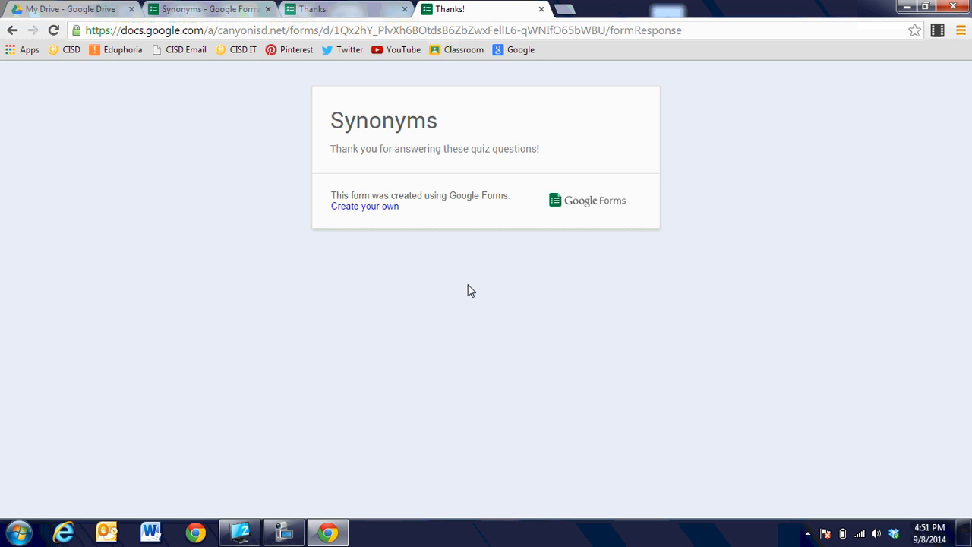
{"action": "left_click", "coordinate": [542, 9]}
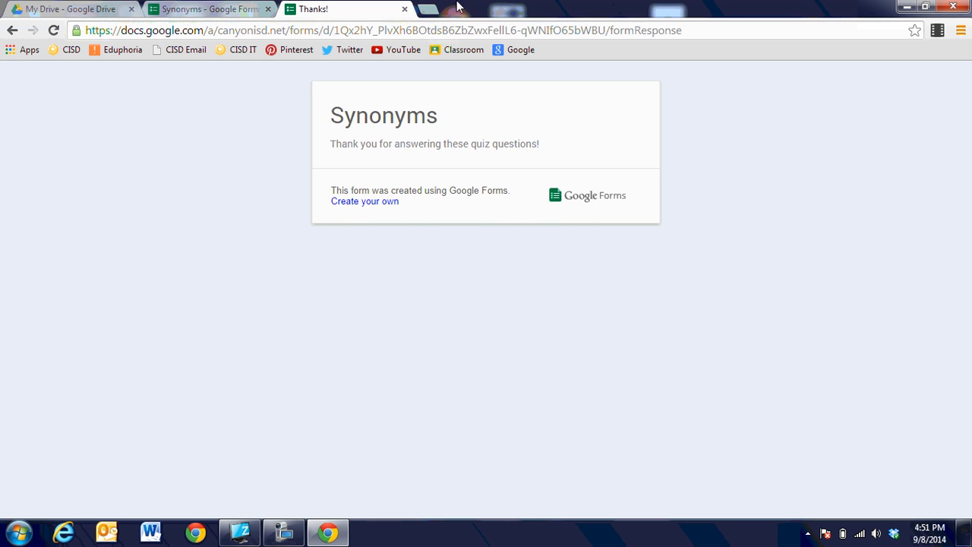
{"action": "left_click", "coordinate": [404, 9]}
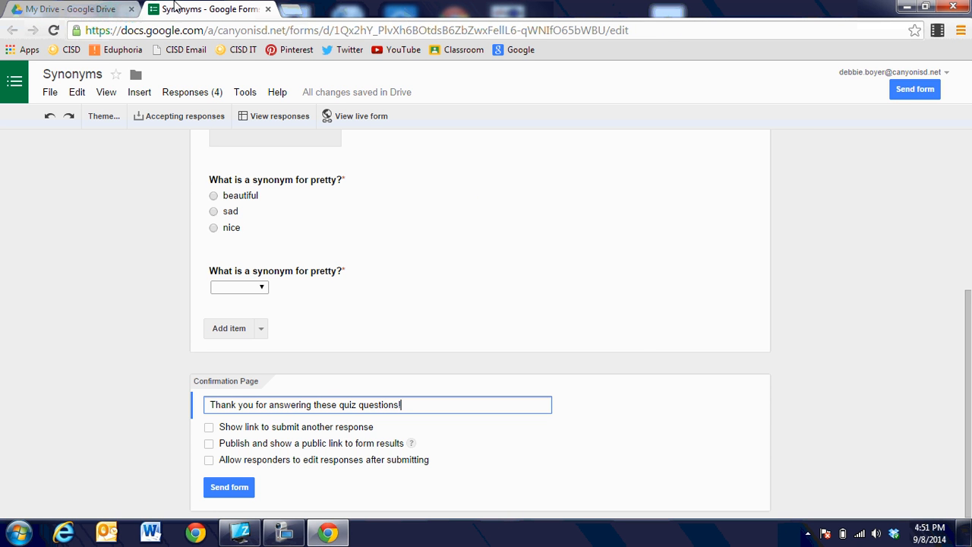
Open the Synonyms (Responses) spreadsheet from the My Drive file list
{"action": "left_click", "coordinate": [106, 11]}
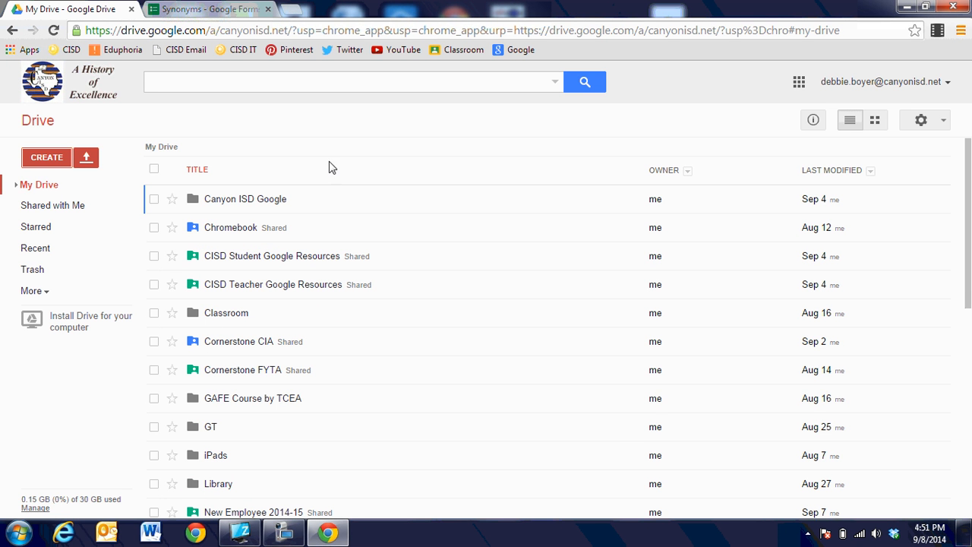
{"action": "scroll", "coordinate": [382, 275], "scroll_direction": "down", "scroll_amount": 1}
{"action": "scroll", "coordinate": [384, 281], "scroll_direction": "down", "scroll_amount": 10}
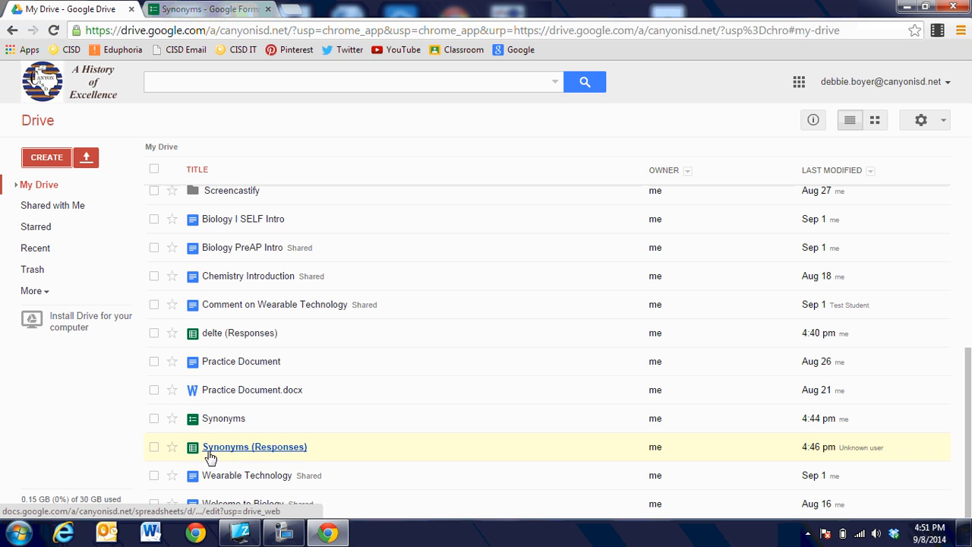
{"action": "left_click", "coordinate": [274, 452]}
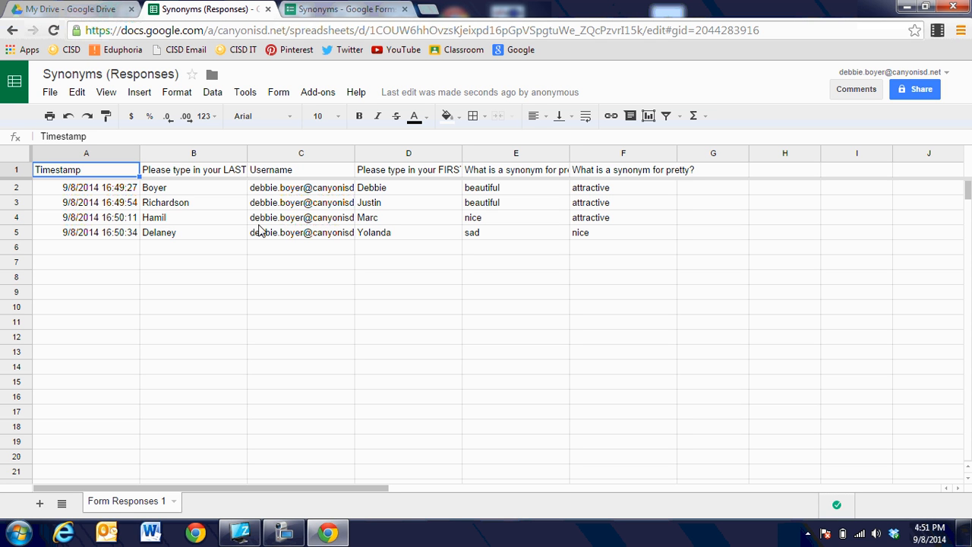
Open the Add-ons menu in the Synonyms (Responses) sheet
{"action": "left_click", "coordinate": [315, 95]}
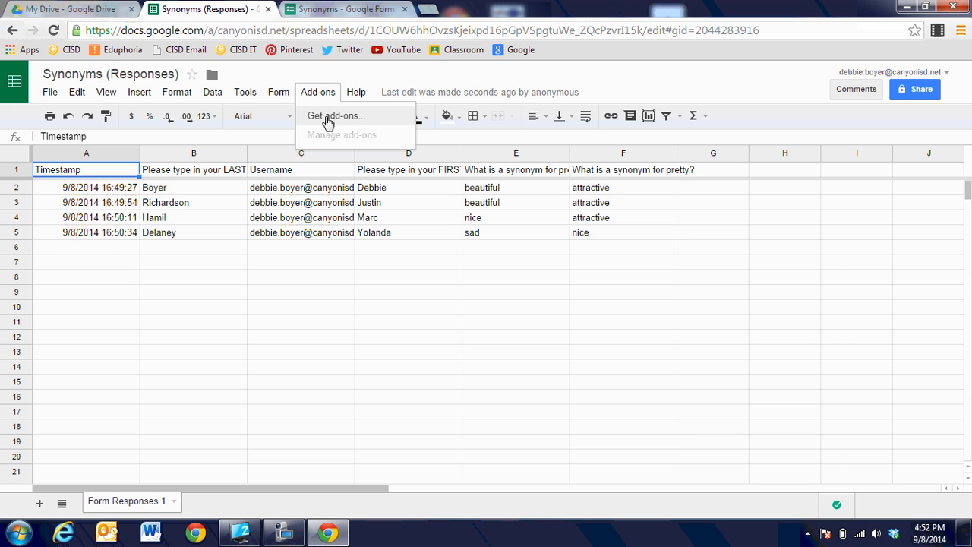
Search the add-on gallery for flubaroo, install it, and accept its permissions
{"action": "left_click", "coordinate": [328, 119]}
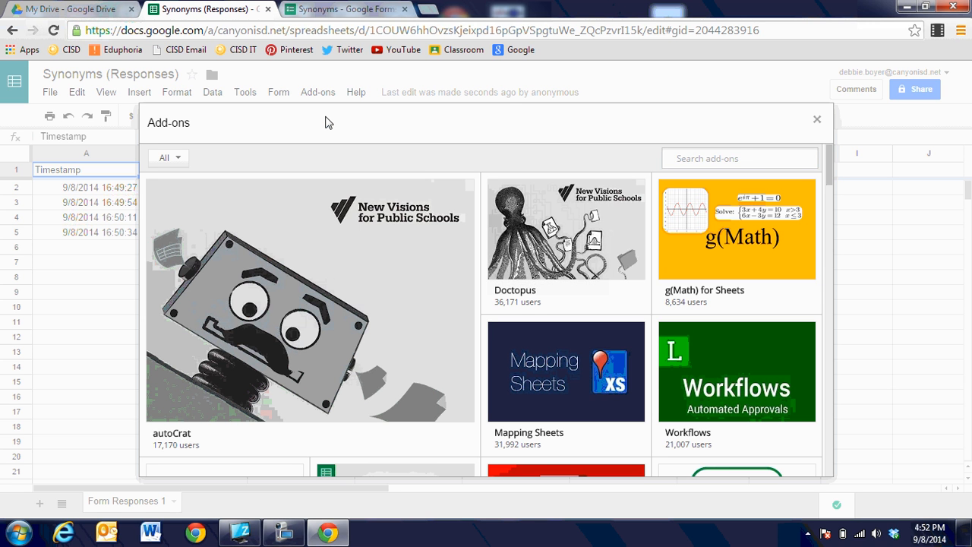
{"action": "type", "text": "f"}
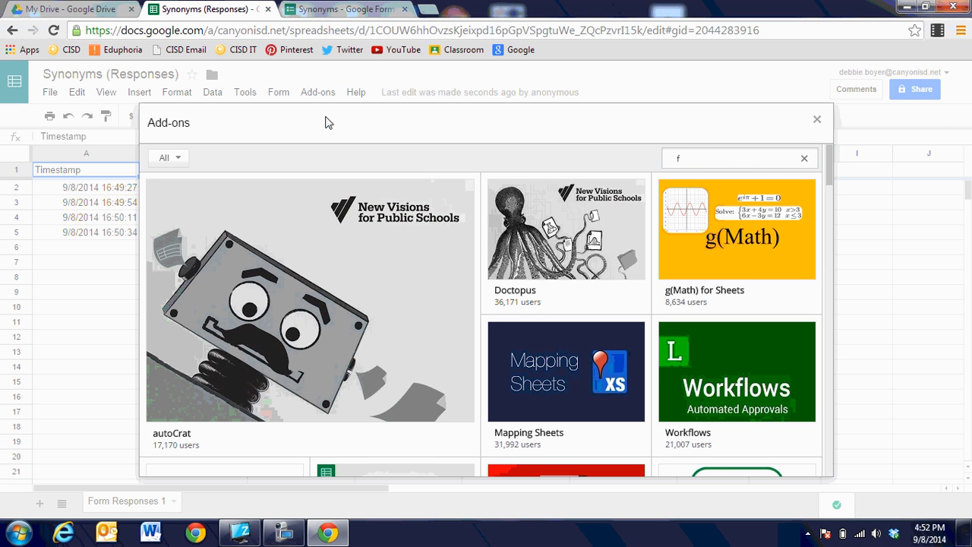
{"action": "type", "text": "lubaroo"}
{"action": "key", "text": "Return"}
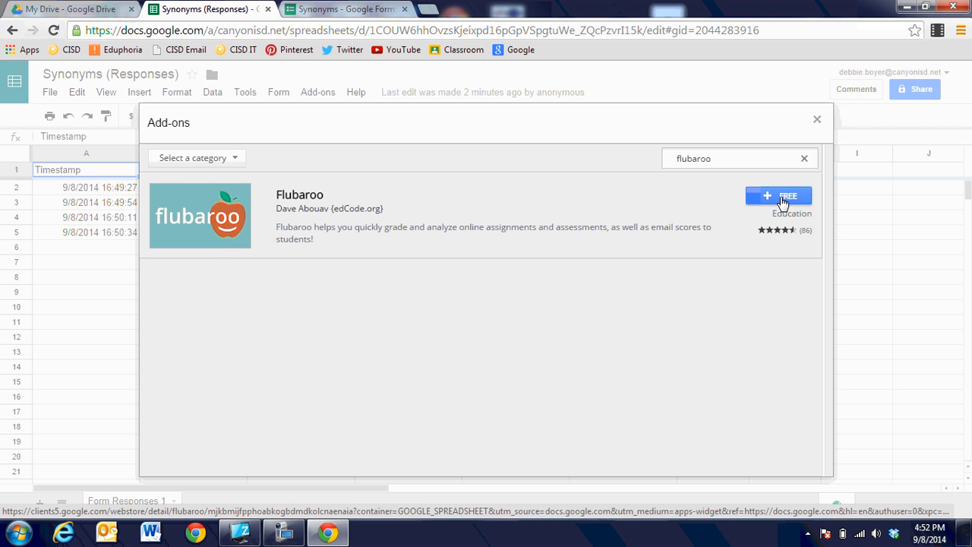
{"action": "left_click", "coordinate": [783, 199]}
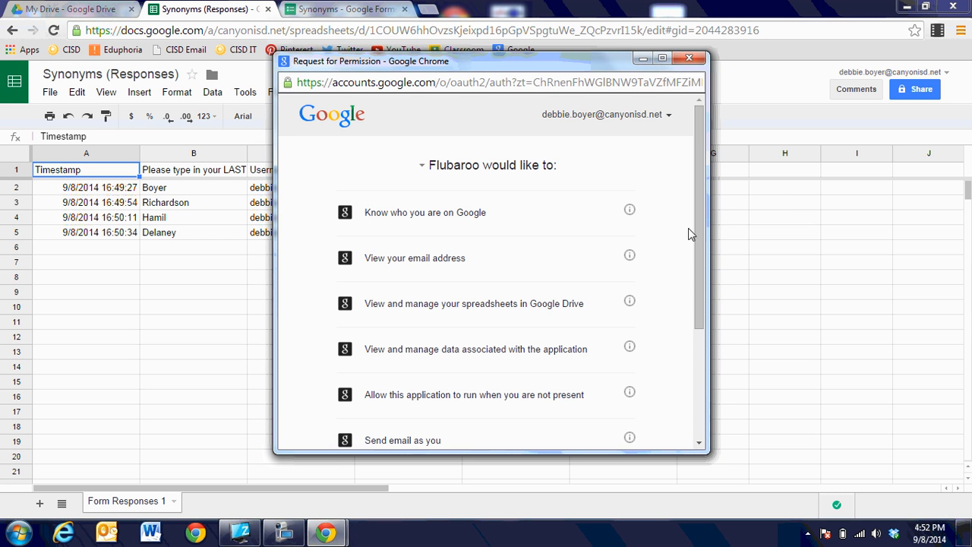
{"action": "left_click_drag", "start_coordinate": [699, 234], "coordinate": [696, 353]}
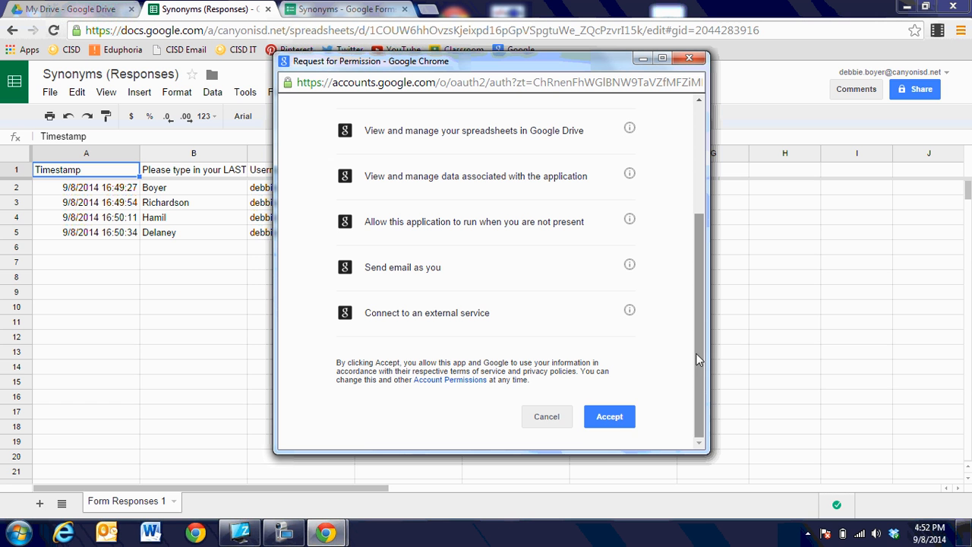
{"action": "left_click", "coordinate": [610, 418]}
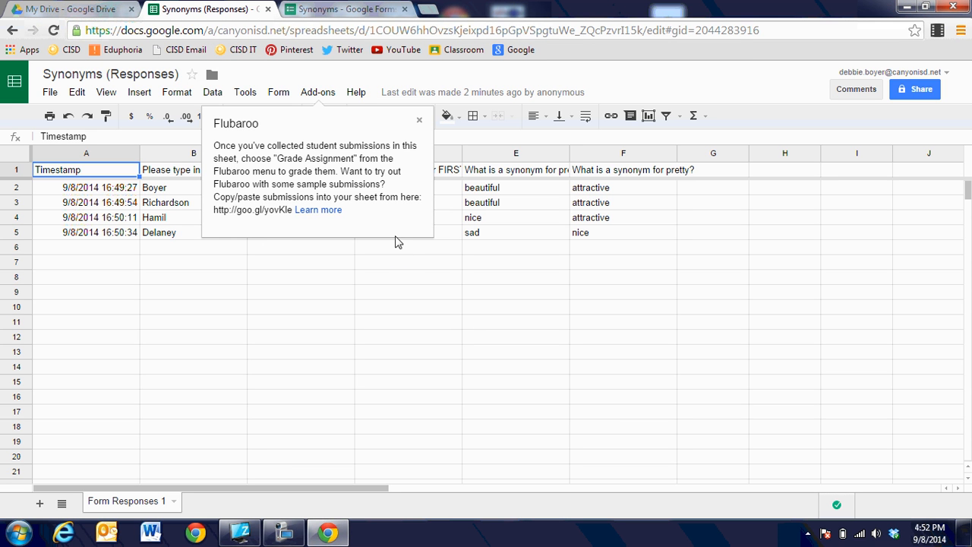
Close the Flubaroo info card and launch Flubaroo's Grade Assignment
{"action": "left_click", "coordinate": [420, 122]}
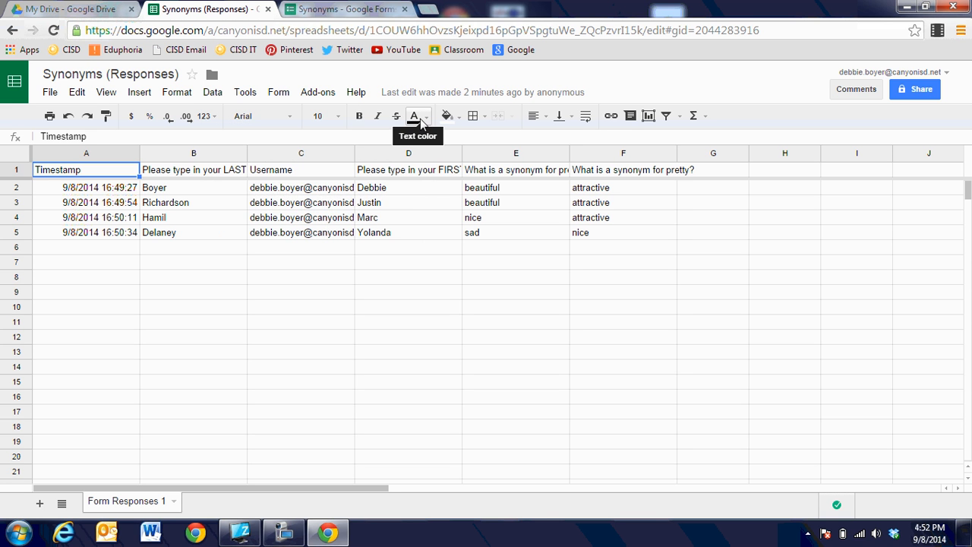
{"action": "left_click", "coordinate": [322, 99]}
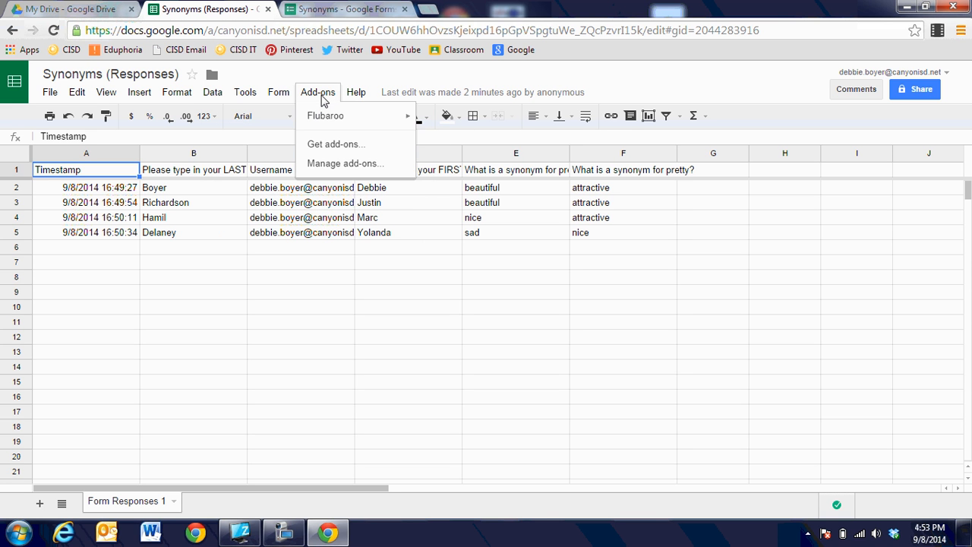
{"action": "mouse_move", "coordinate": [336, 125]}
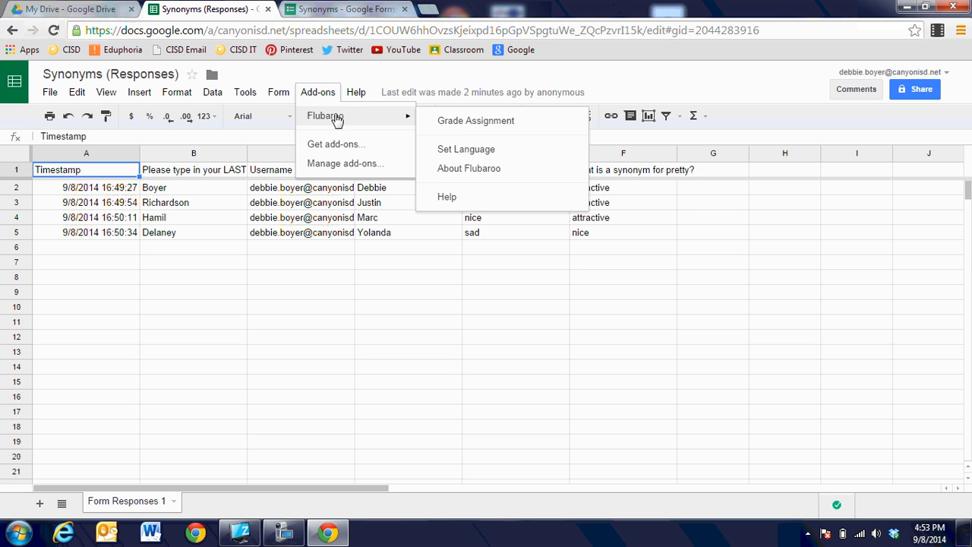
{"action": "left_click", "coordinate": [458, 123]}
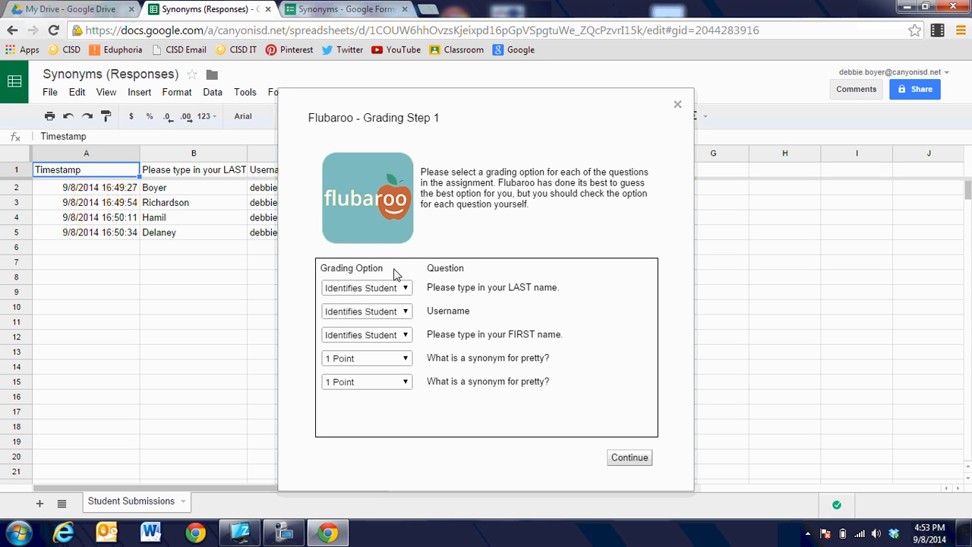
Keep FIRST name as student identifier, give both synonym questions 5 points, and continue
{"action": "left_click", "coordinate": [406, 337]}
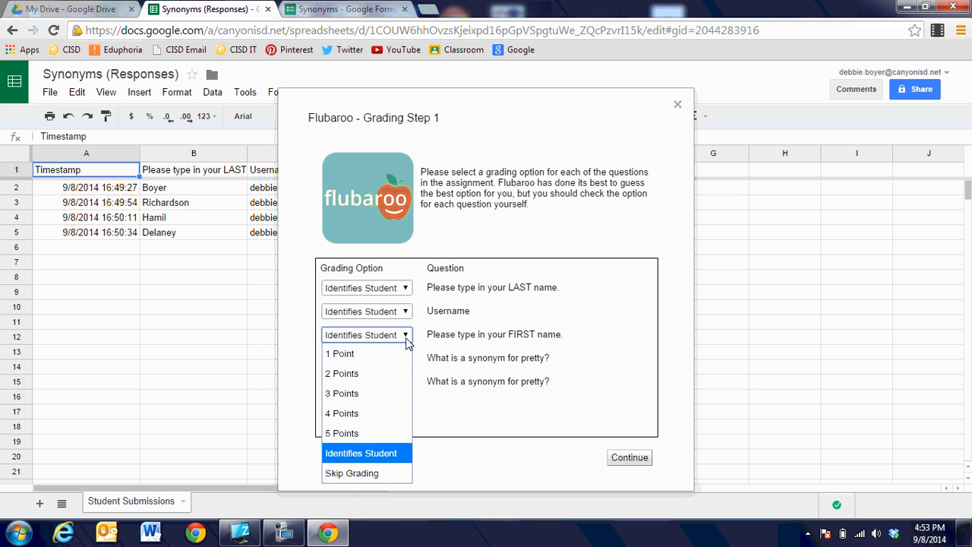
{"action": "left_click", "coordinate": [406, 341]}
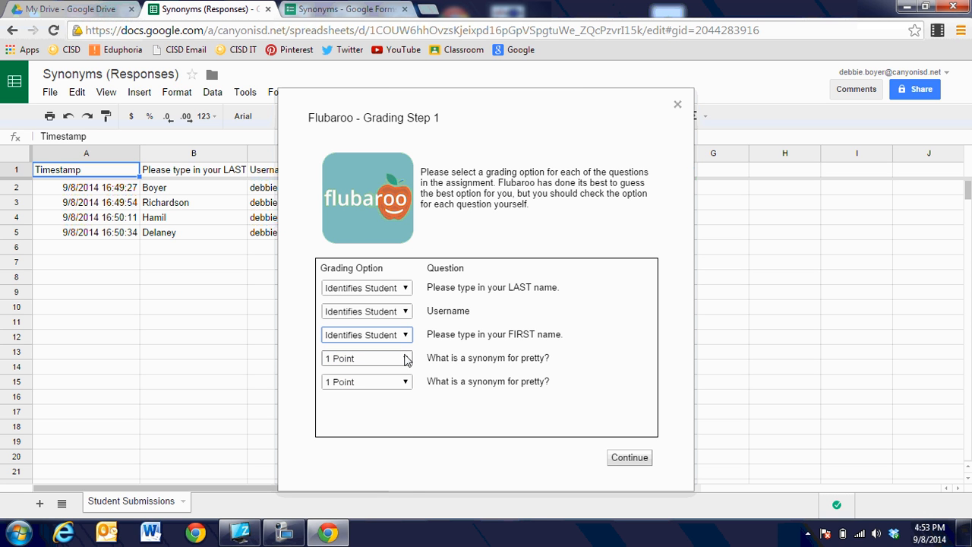
{"action": "left_click", "coordinate": [406, 358]}
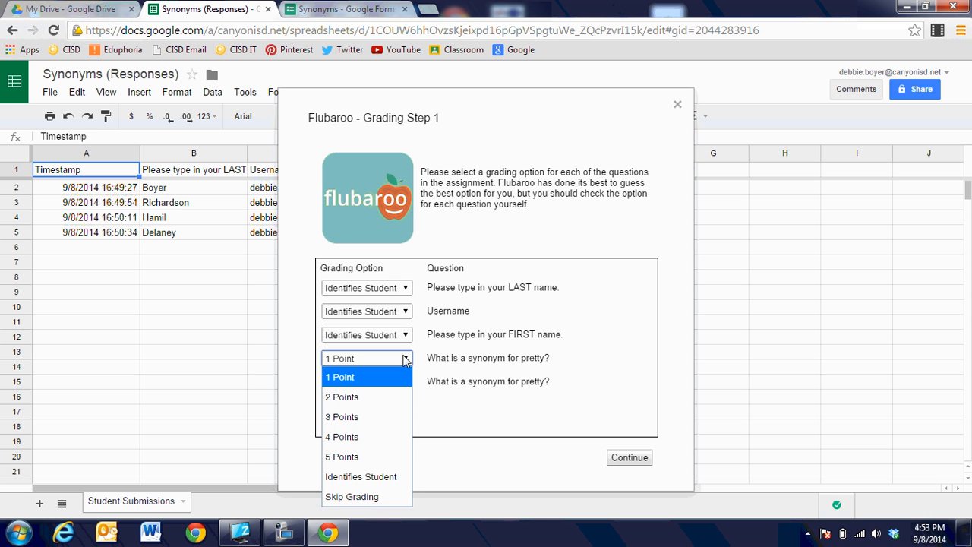
{"action": "left_click", "coordinate": [380, 458]}
{"action": "left_click", "coordinate": [407, 384]}
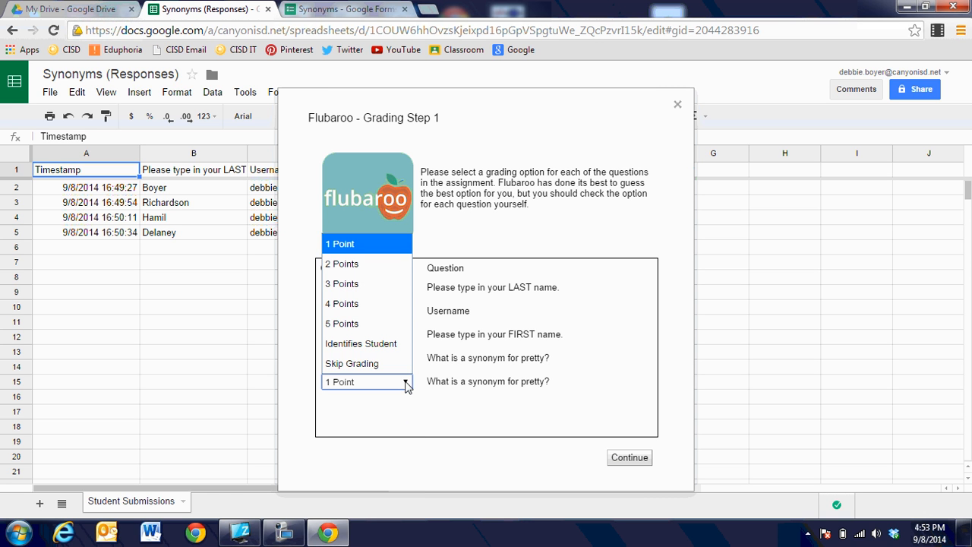
{"action": "left_click", "coordinate": [372, 326]}
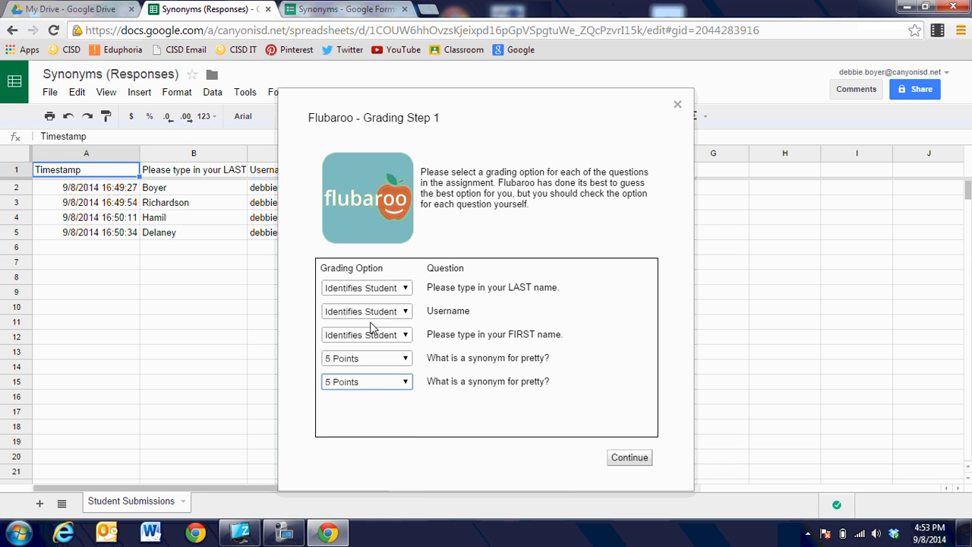
{"action": "left_click", "coordinate": [621, 462]}
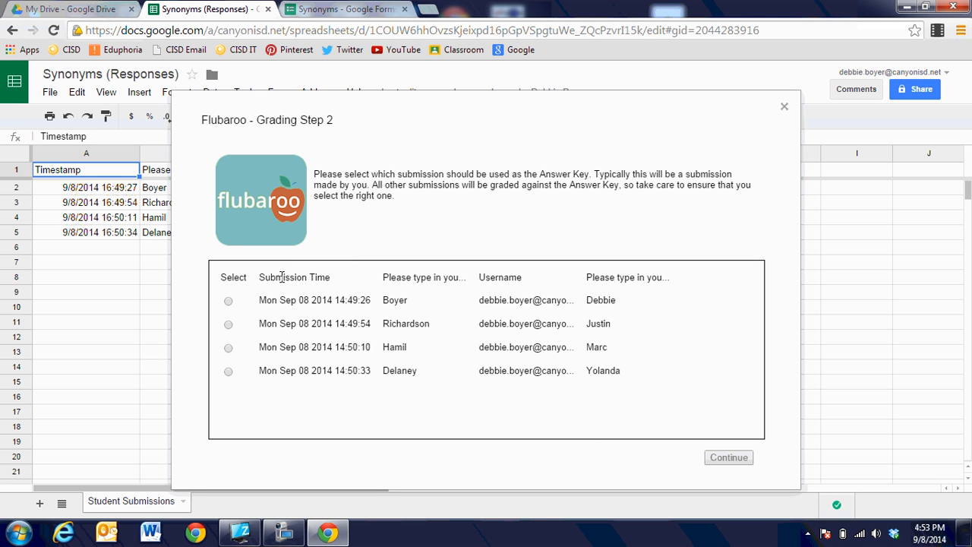
Pick the earliest submission as answer key, run grading, and view the Grades sheet
{"action": "left_click", "coordinate": [229, 302]}
{"action": "left_click", "coordinate": [725, 457]}
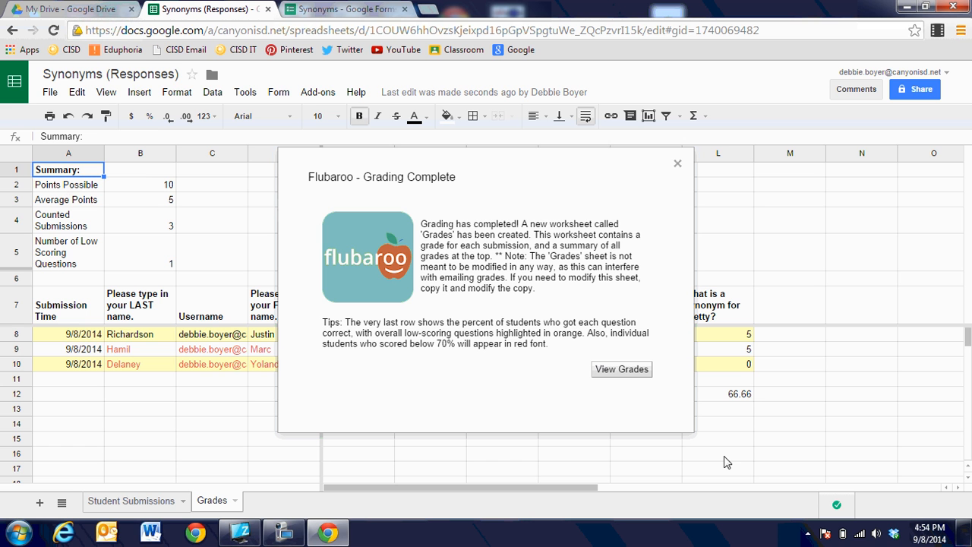
{"action": "left_click", "coordinate": [622, 377]}
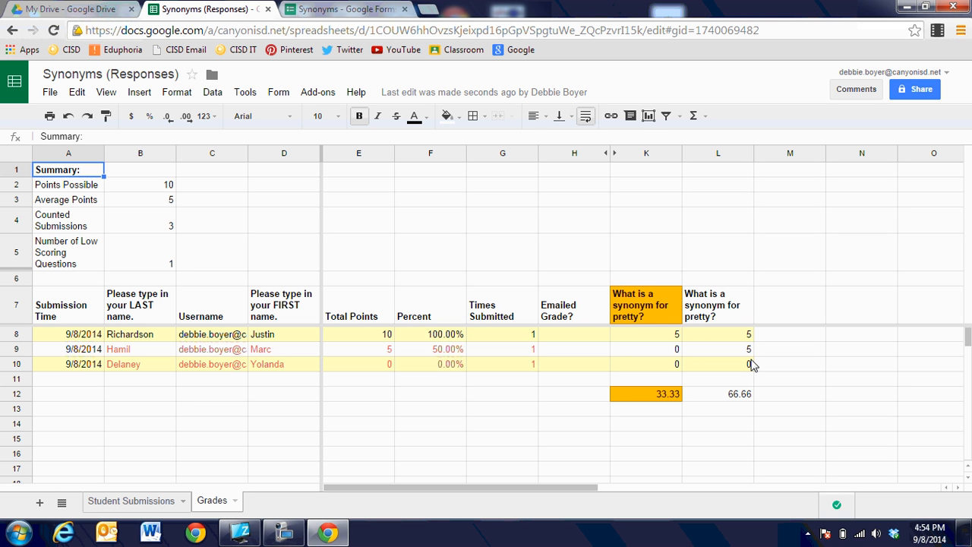
{"action": "left_click", "coordinate": [143, 503]}
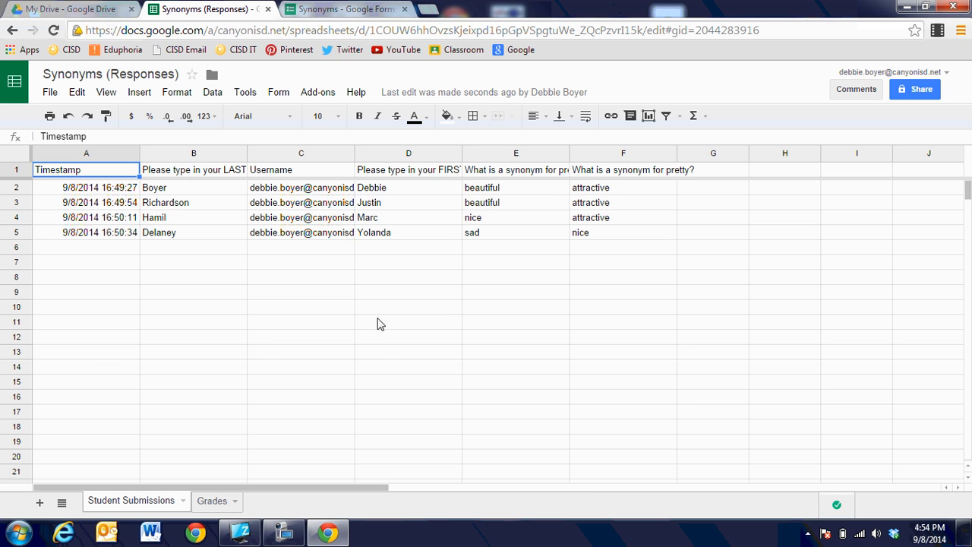
{"action": "left_click", "coordinate": [207, 500]}
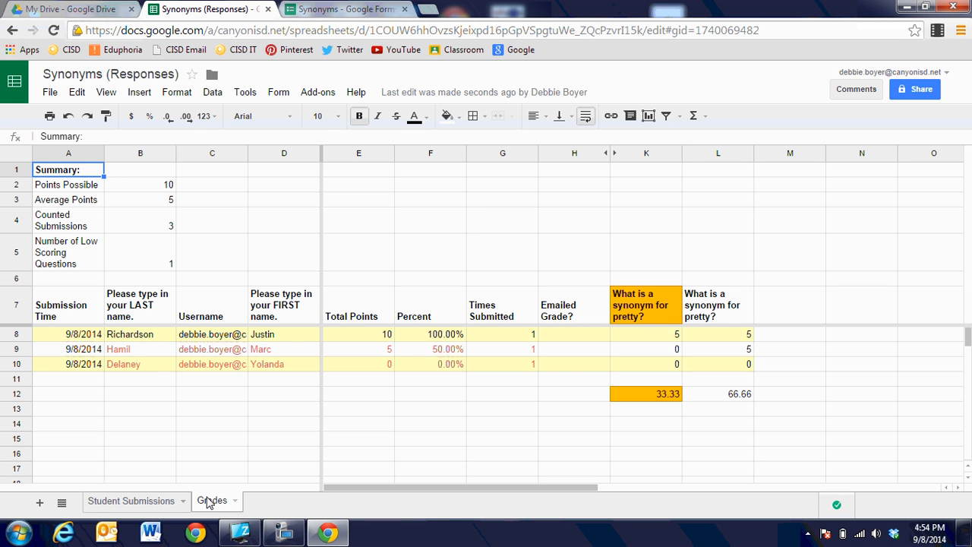
{"action": "left_click", "coordinate": [145, 503]}
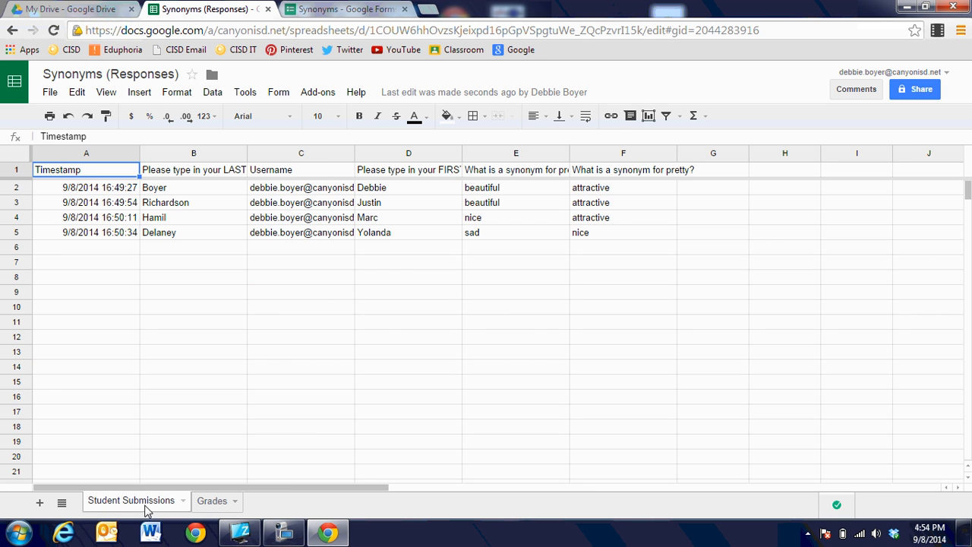
{"action": "left_click", "coordinate": [205, 505]}
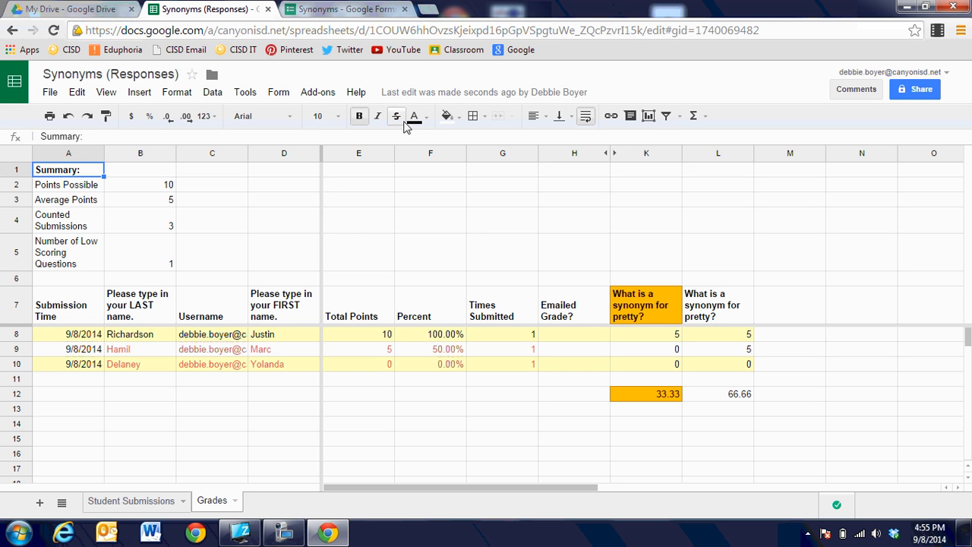
{"action": "left_click", "coordinate": [318, 97]}
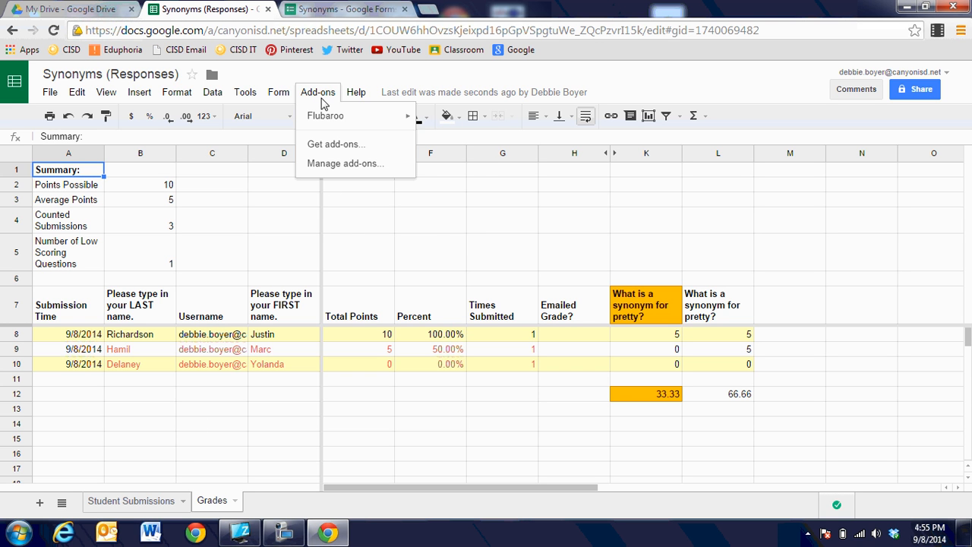
Look over the Flubaroo add-on options and close the menu without choosing any
{"action": "mouse_move", "coordinate": [315, 115]}
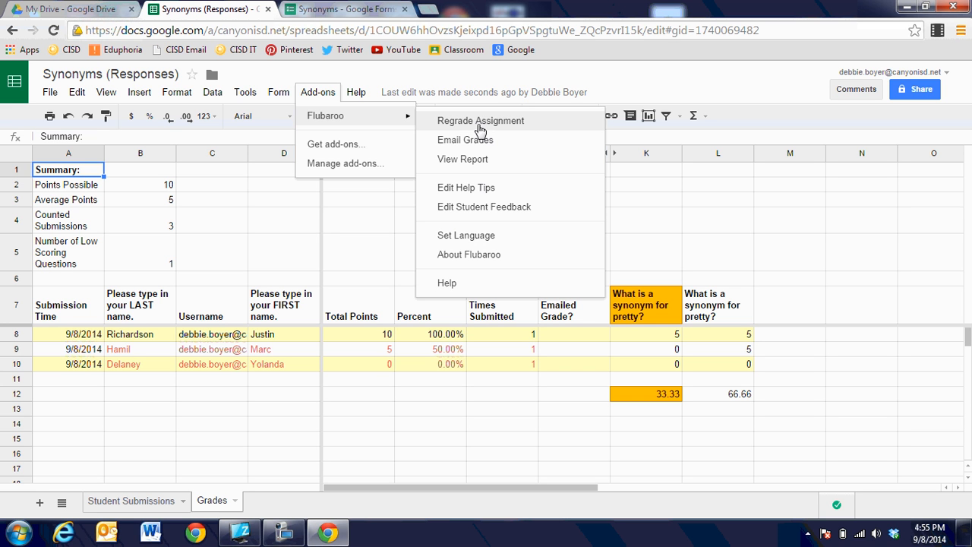
{"action": "left_click", "coordinate": [282, 395]}
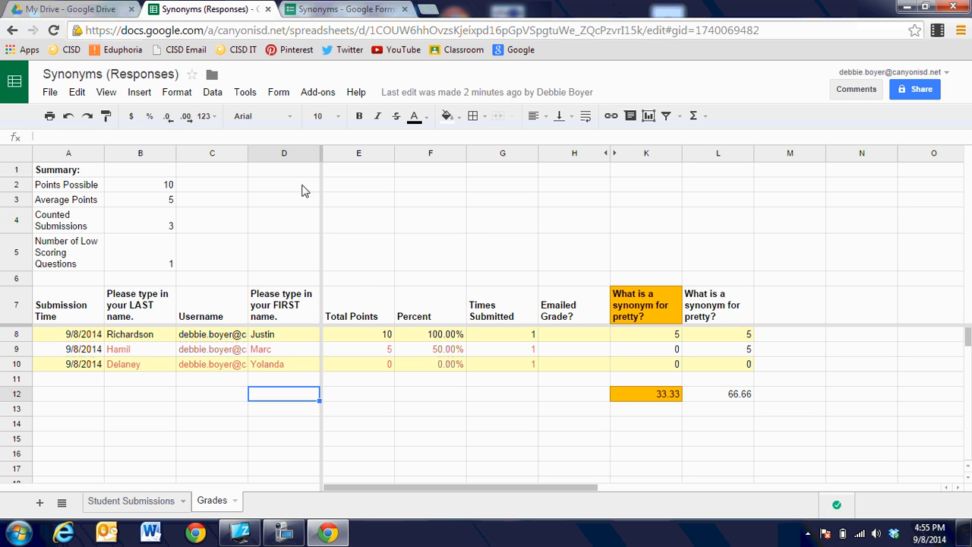
In the Synonyms form editor, switch Accepting responses to Not accepting responses
{"action": "left_click", "coordinate": [345, 10]}
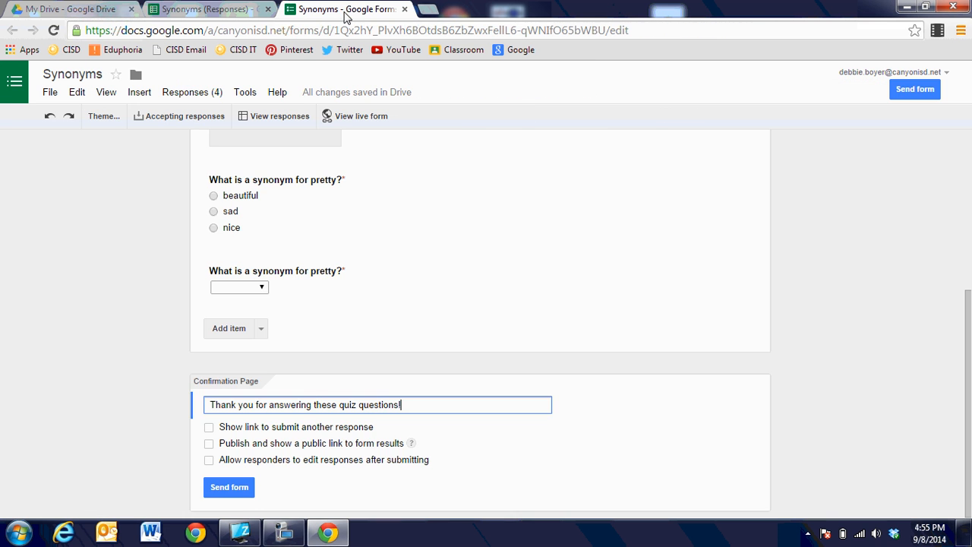
{"action": "scroll", "coordinate": [968, 164], "scroll_direction": "up", "scroll_amount": 2}
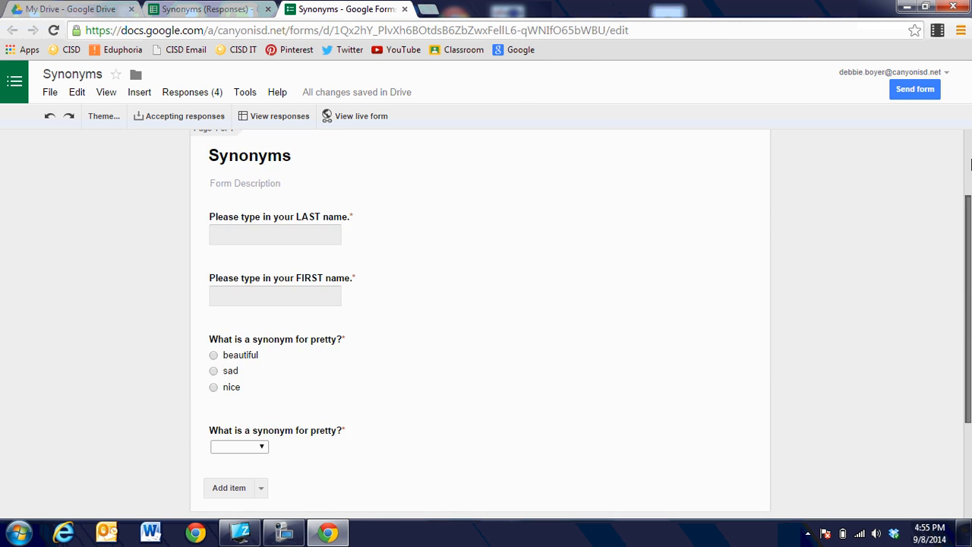
{"action": "scroll", "coordinate": [969, 164], "scroll_direction": "up", "scroll_amount": 2}
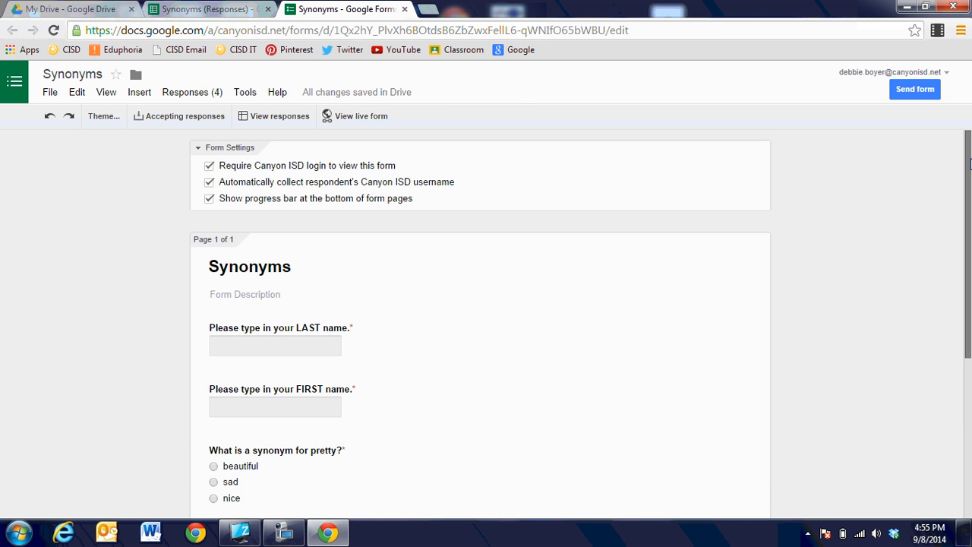
{"action": "left_click", "coordinate": [184, 119]}
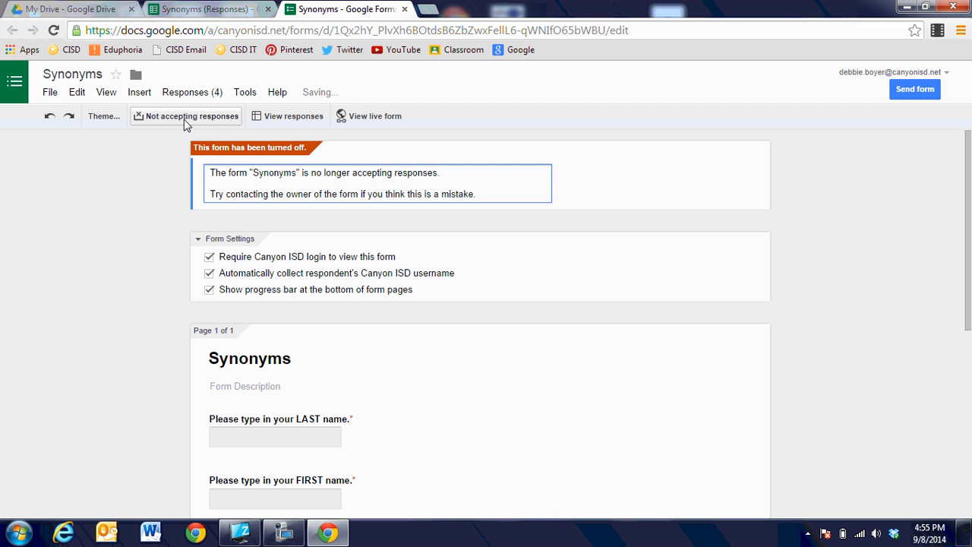